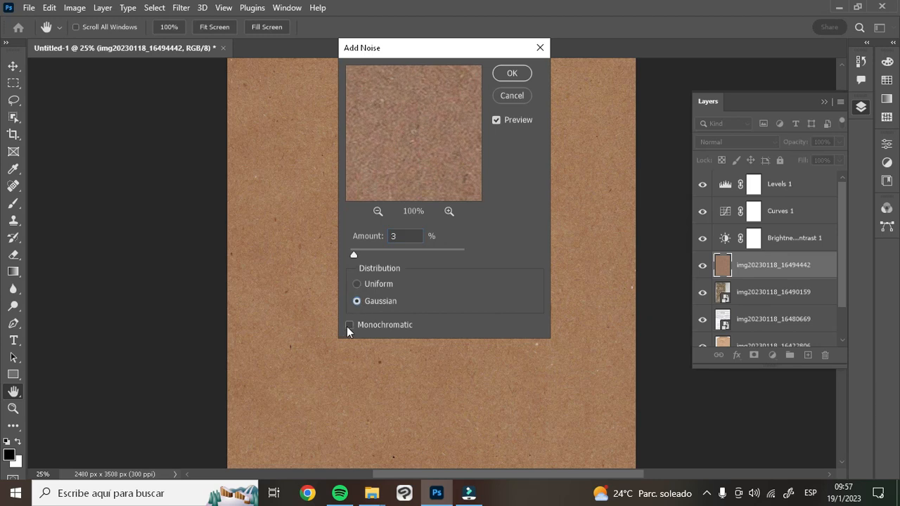
Step: Apply the Add Noise filter at 3% Gaussian to the img20230118_16494442 layer and check the grain on the canvas
left_click(500, 72)
key("m")
key("ctrl+plus")
key("ctrl+plus")
key("ctrl+minus")
key("ctrl+minus")
key("ctrl+minus")
scroll(707, 265, "down", 2)
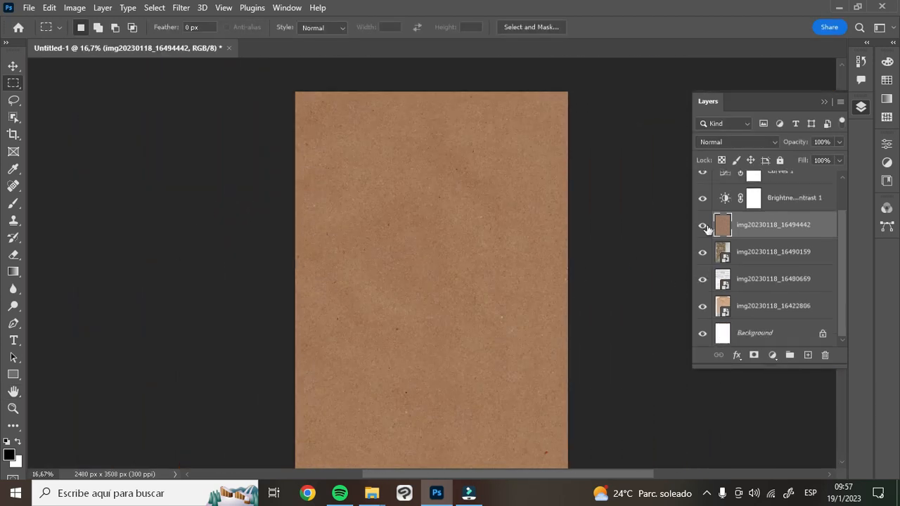
Step: Hide the img20230118_16494442 layer, and enlarge and reposition the burlap layer img20230118_16490159 so it covers the whole canvas
left_click(702, 225)
left_click(773, 252)
scroll(598, 237, "down", 1)
key("ctrl+t")
left_click_drag(568, 369, 769, 415)
scroll(498, 263, "up", 4)
left_click_drag(499, 260, 453, 217)
key("Return")
Step: Add 5.35% Gaussian monochromatic noise to the burlap texture layer
key("ctrl+plus")
key("ctrl+plus")
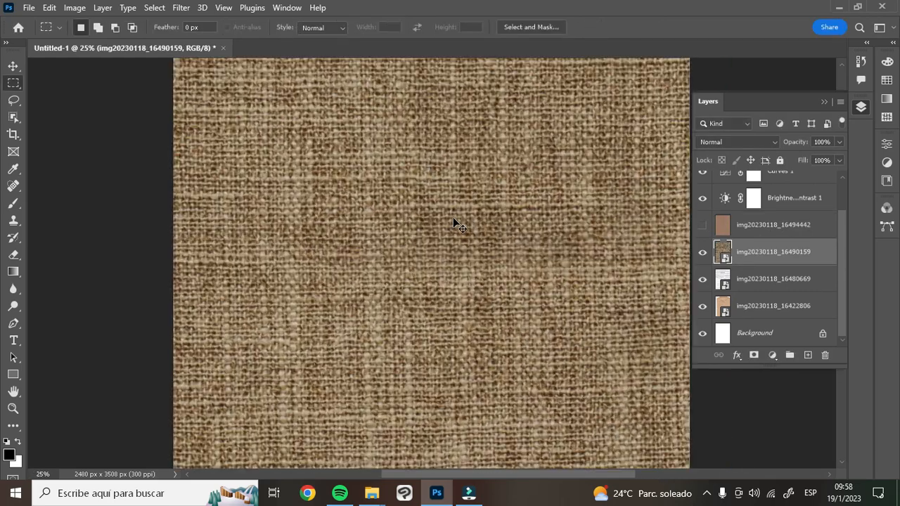
key("ctrl+plus")
scroll(453, 218, "up", 6)
key("ctrl+minus")
key("ctrl+minus")
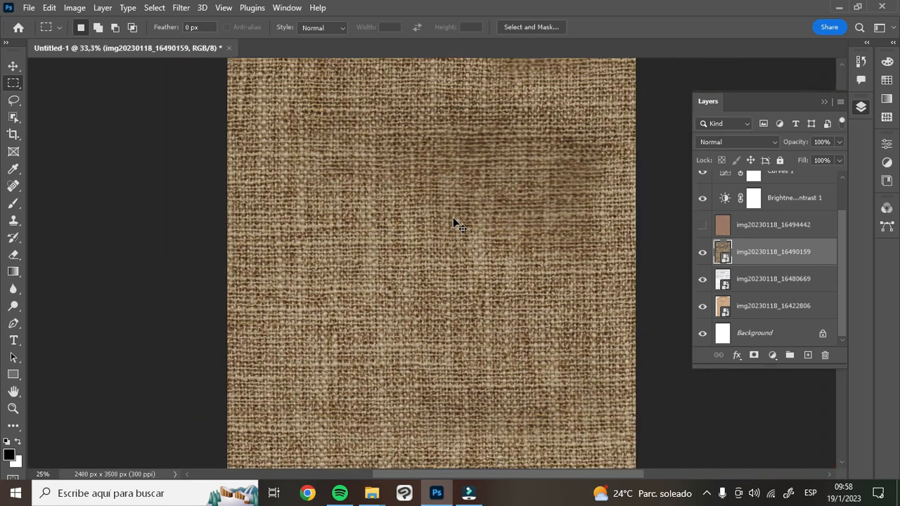
key("ctrl+minus")
left_click(181, 7)
mouse_move(331, 214)
left_click(369, 210)
left_click_drag(355, 257, 356, 256)
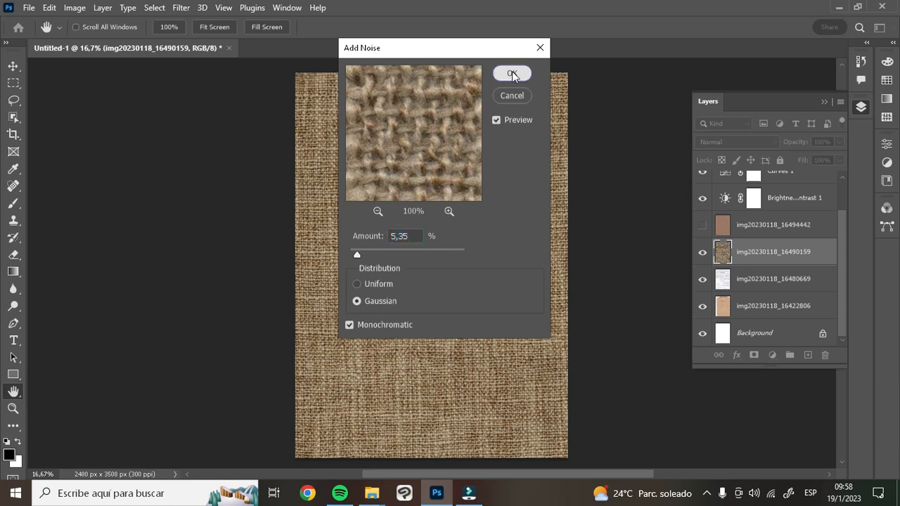
left_click(512, 74)
Step: Hide the burlap layer and add a Black & White adjustment above img20230118_16480669 with Cyans at -27 and Blues at -144
scroll(720, 204, "up", 1)
scroll(750, 334, "down", 1)
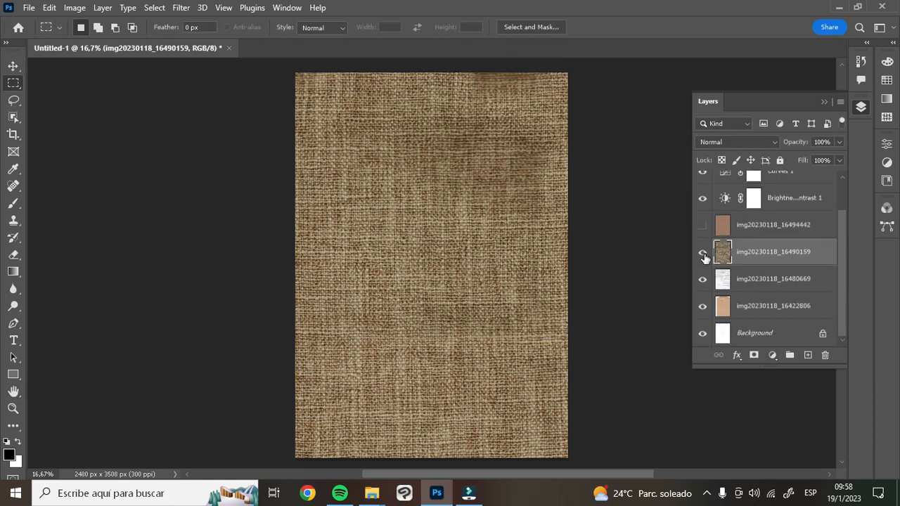
left_click(702, 252)
left_click(742, 281)
left_click(772, 355)
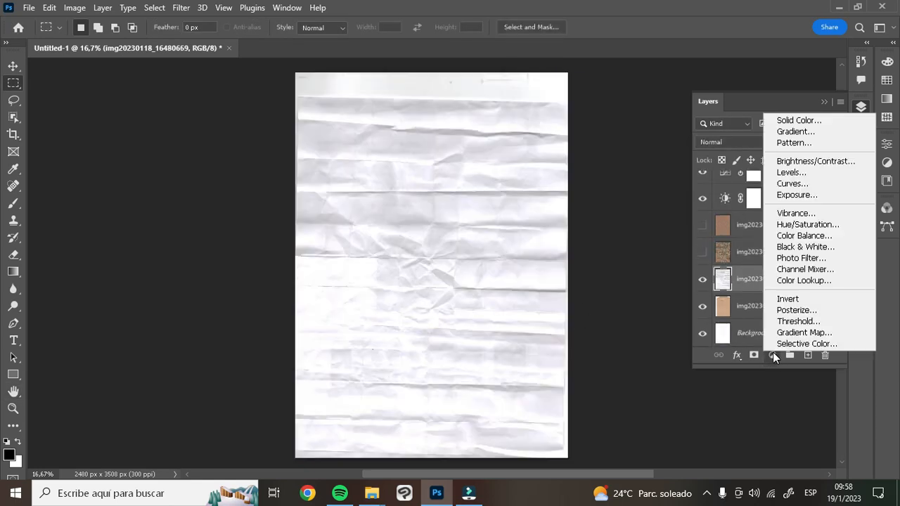
left_click(807, 247)
left_click_drag(777, 309, 714, 331)
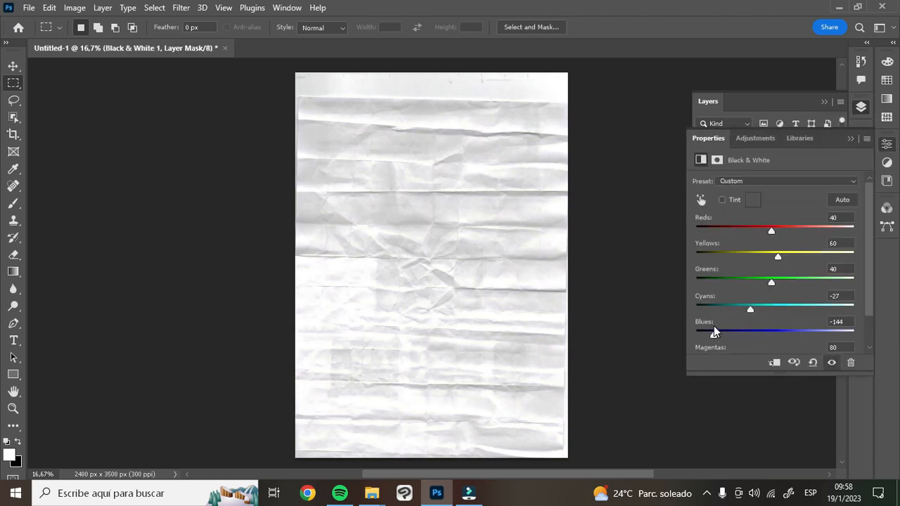
left_click(850, 138)
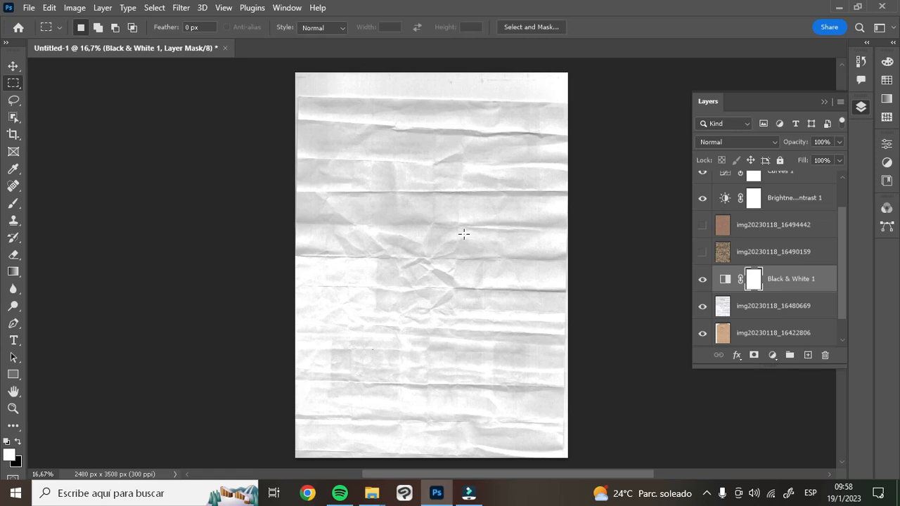
Step: Reapply the last Add Noise filter to the folded white paper layer img20230118_16480669
key("ctrl+plus")
key("ctrl+plus")
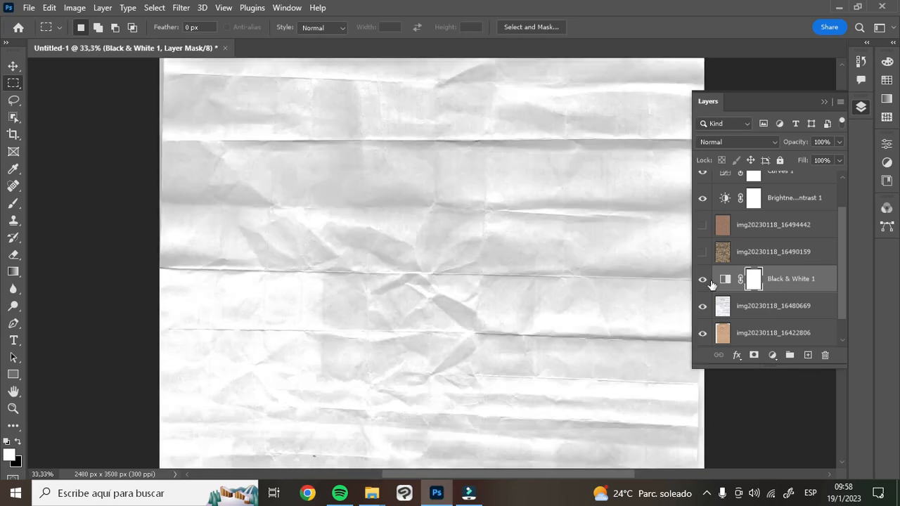
left_click(745, 306)
left_click(180, 7)
left_click(199, 21)
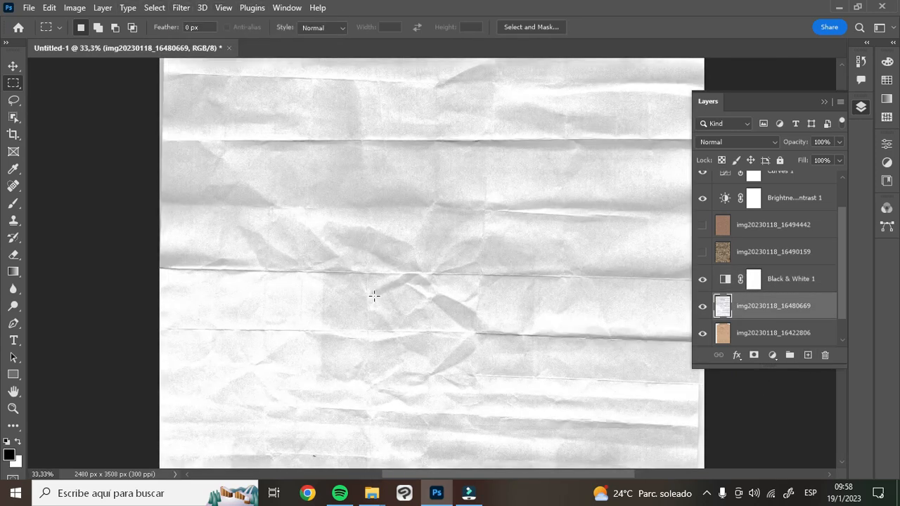
key("ctrl+minus")
Step: Hide the folded white paper layer and its Black & White 1 adjustment
left_click(703, 305)
scroll(751, 318, "down", 1)
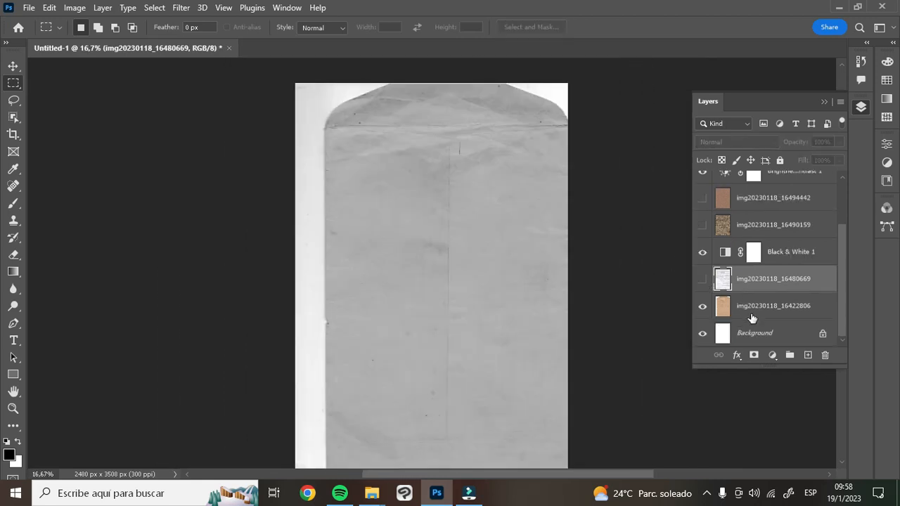
left_click(703, 252)
Step: Enlarge and reposition the envelope layer img20230118_16422806 so its brown paper covers the whole canvas
left_click(747, 306)
scroll(638, 275, "down", 1)
key("ctrl+t")
left_click_drag(491, 228, 446, 178)
left_click_drag(525, 408, 594, 461)
scroll(559, 381, "up", 3)
left_click_drag(558, 386, 500, 322)
key("Return")
key("m")
scroll(513, 299, "down", 3)
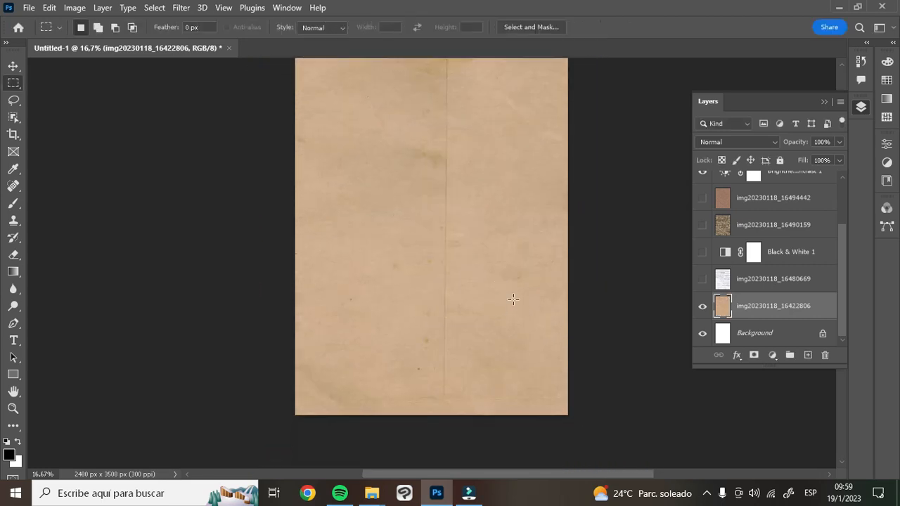
Step: Raise the contrast and slightly lower the brightness in the Brightness/Contrast 1 adjustment layer
key("ctrl+plus")
key("ctrl+plus")
scroll(744, 276, "up", 3)
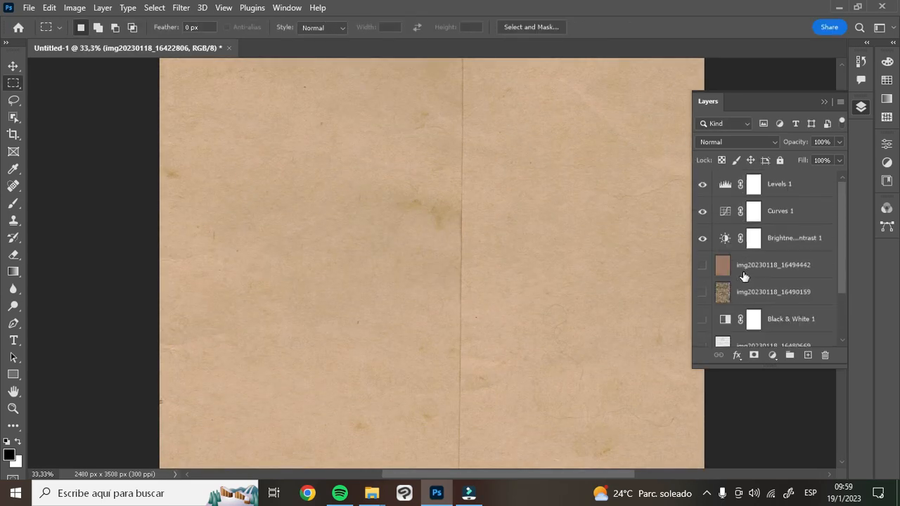
double_click(727, 240)
left_click_drag(790, 245, 815, 242)
left_click_drag(770, 217, 765, 217)
left_click(842, 124)
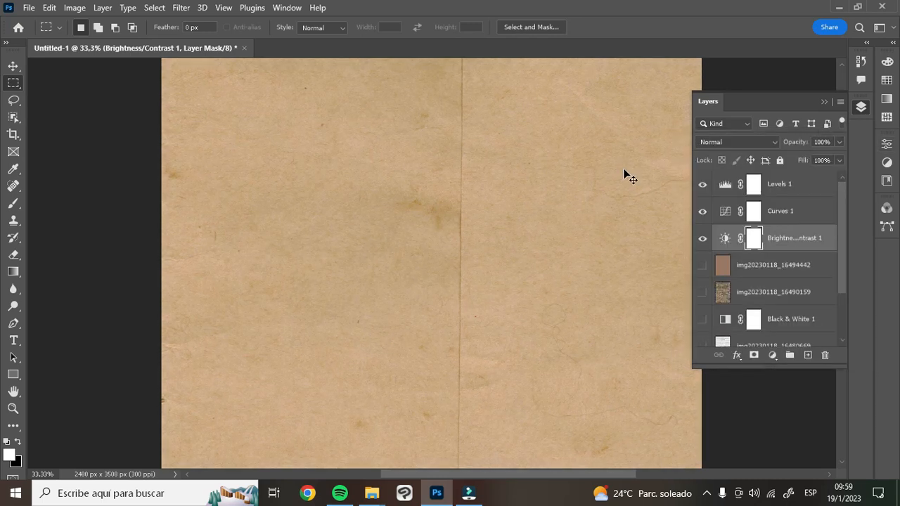
Step: Select the brown envelope paper layer img20230118_16422806
key("ctrl+minus")
scroll(787, 324, "down", 3)
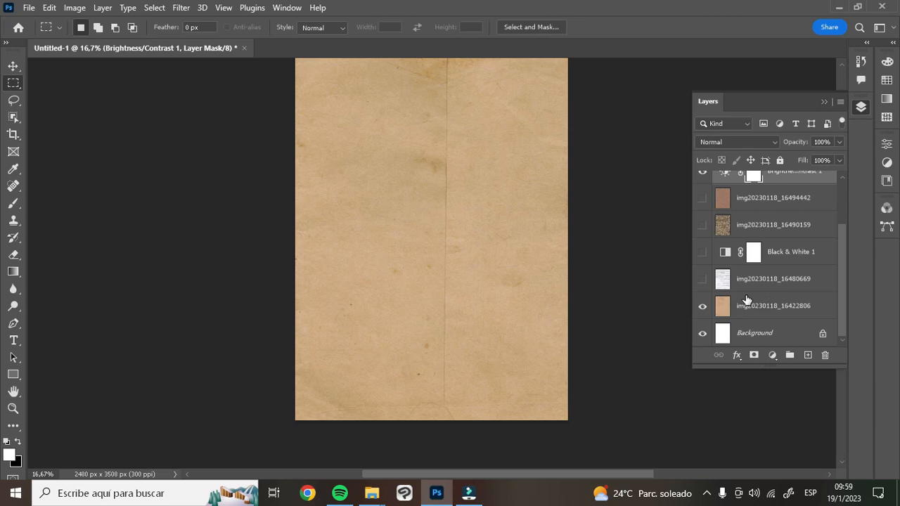
left_click(752, 281)
left_click(773, 310)
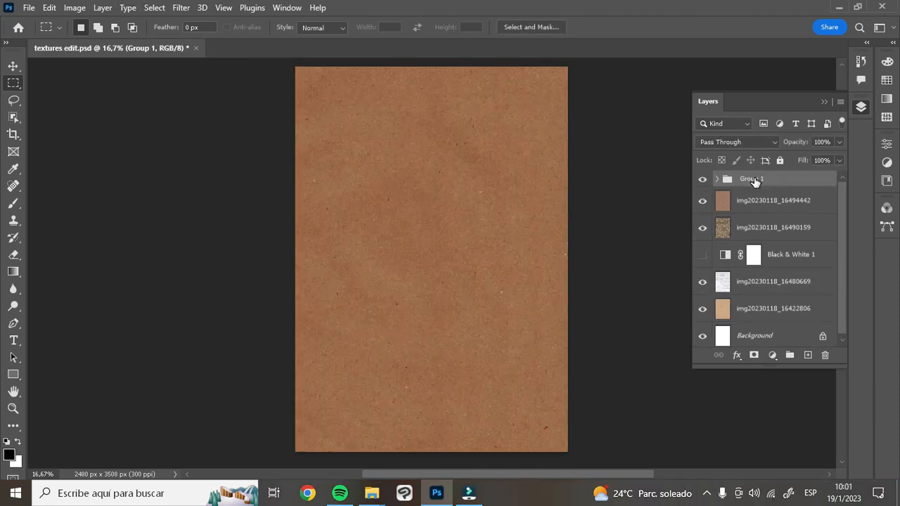
key("ctrl+j")
key("ctrl+j")
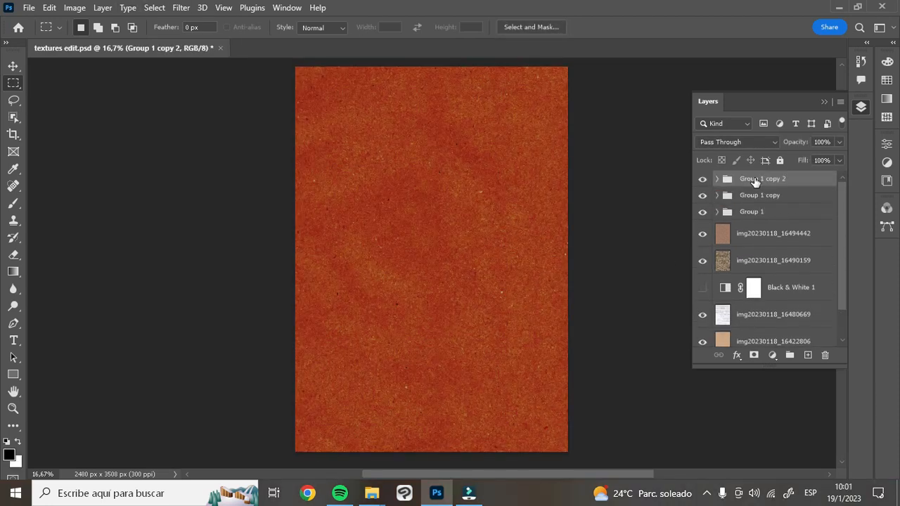
key("ctrl+z")
key("ctrl+z")
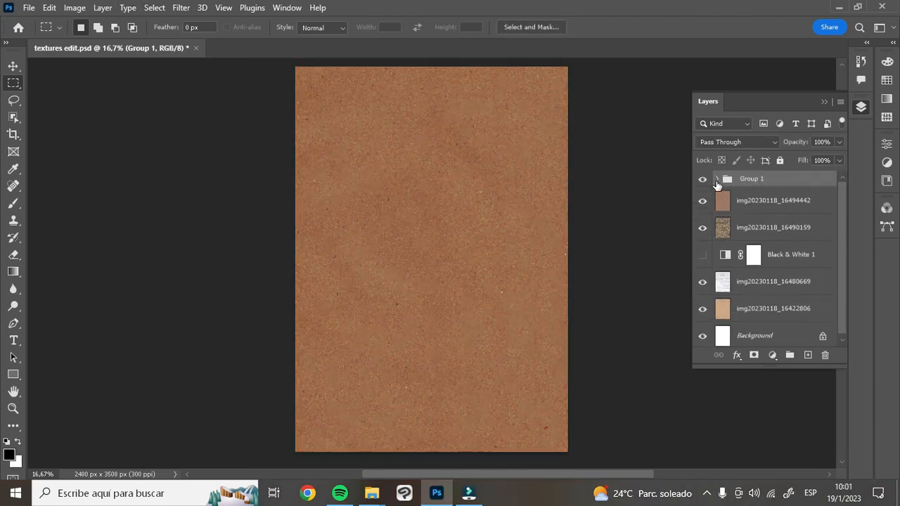
Step: Duplicate the adjustment group Group 1 and merge the original group with the img20230118_16494442 layer
left_click(717, 179)
left_click(717, 179)
key("ctrl+j")
left_click(743, 196)
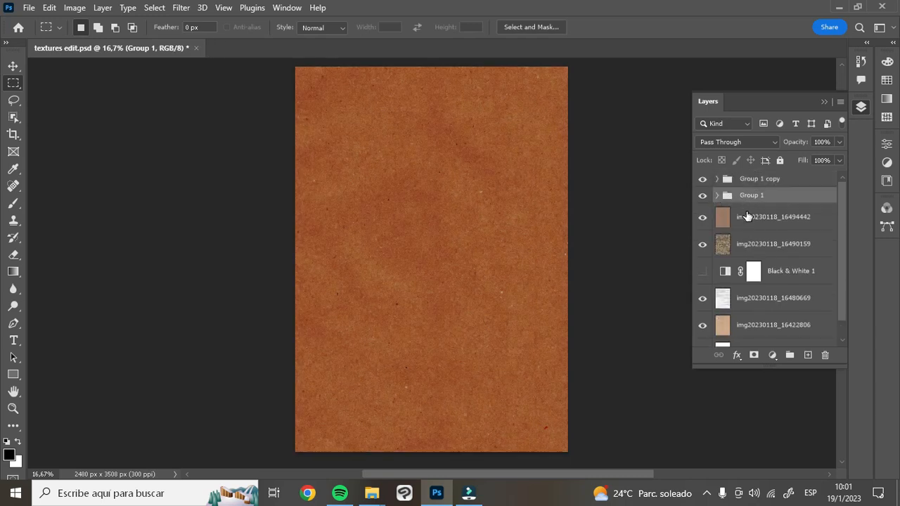
left_click(747, 216, "ctrl")
key("ctrl+e")
Step: Move Group 1 copy down to the burlap layer, duplicate it, and merge Group 1 copy with img20230118_16490159
left_click_drag(740, 183, 725, 268)
key("ctrl+j")
left_click(750, 228)
left_click(745, 247, "ctrl")
key("ctrl+e")
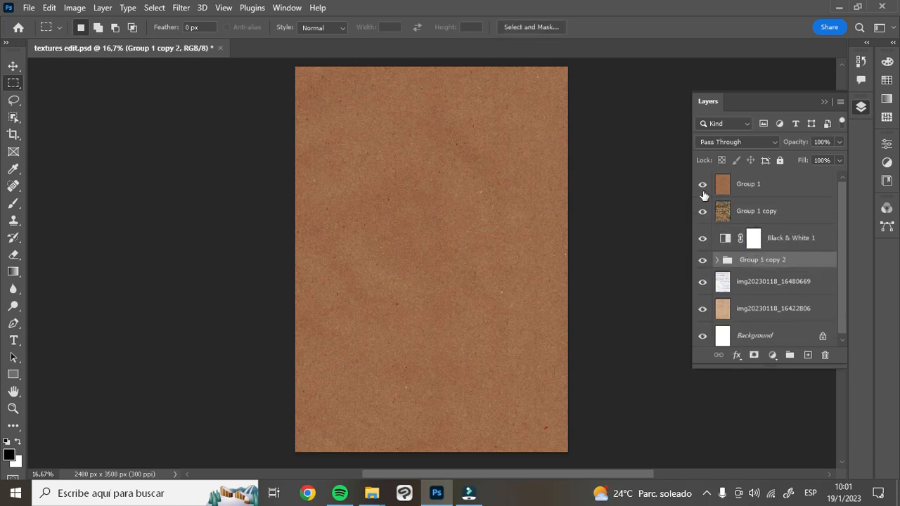
Step: Hide the merged Group 1 and Group 1 copy texture layers
left_click(702, 184)
left_click(703, 211)
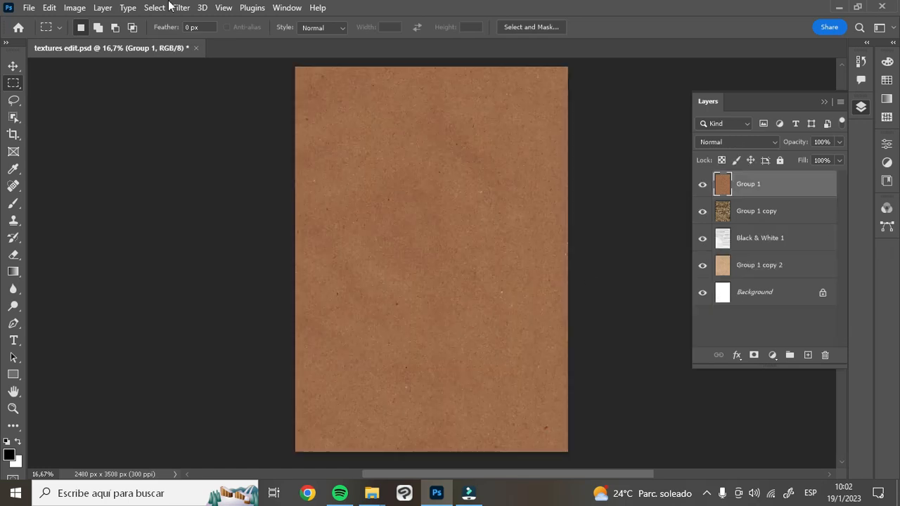
Step: Export all layers of textures edit.psd as separate files with Layers to Files
left_click(28, 9)
mouse_move(169, 237)
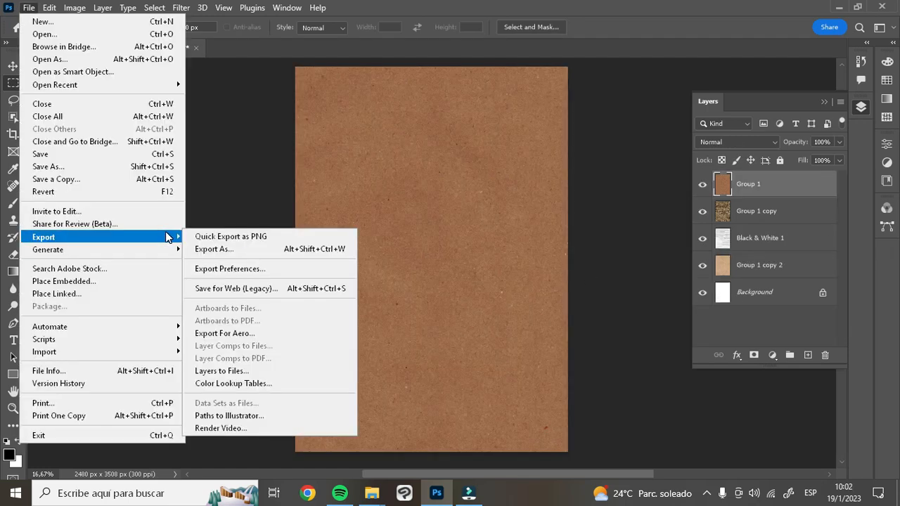
left_click(275, 372)
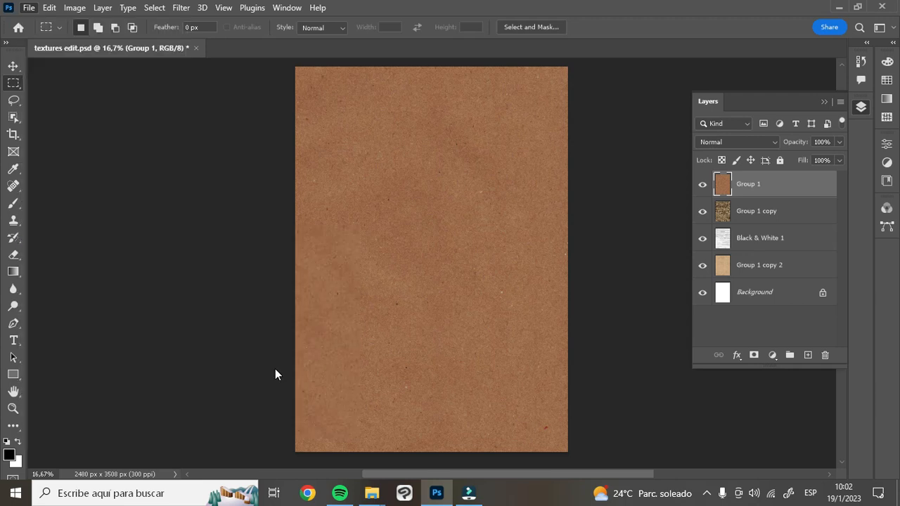
left_click(562, 125)
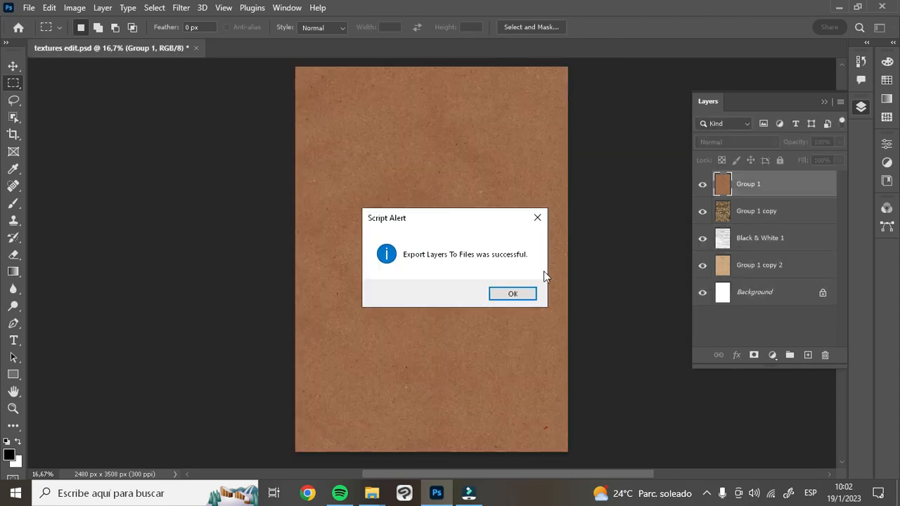
left_click(512, 295)
left_click(721, 152)
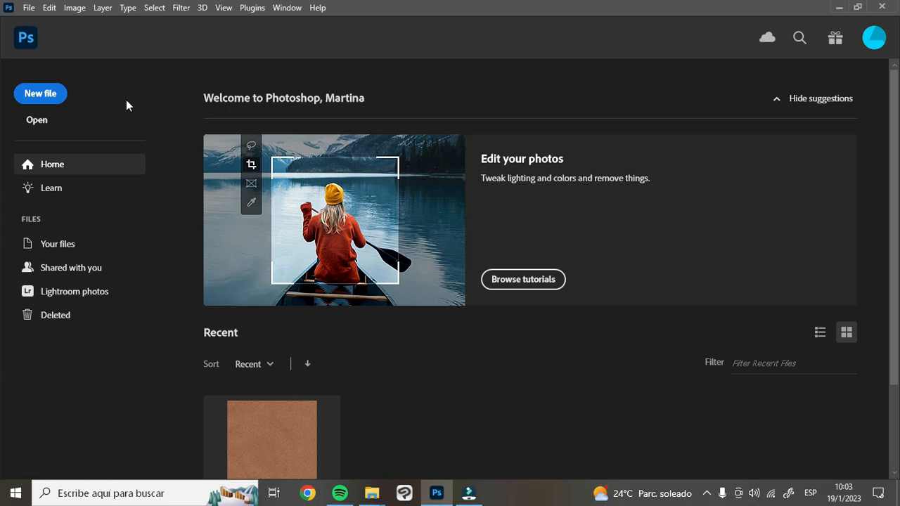
Step: Create two new portrait A4 documents, 210 x 297 mm at 300 pixels/inch, in RGB Color with white backgrounds
left_click(62, 93)
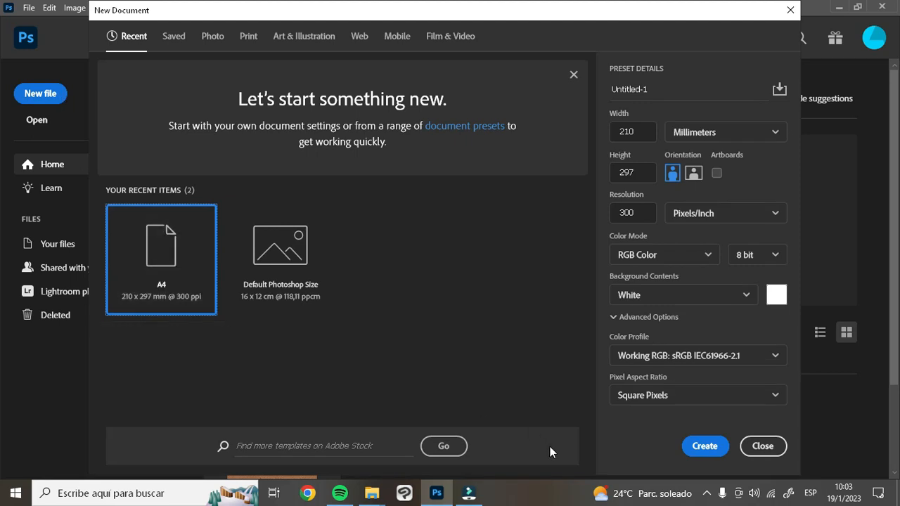
left_click(705, 449)
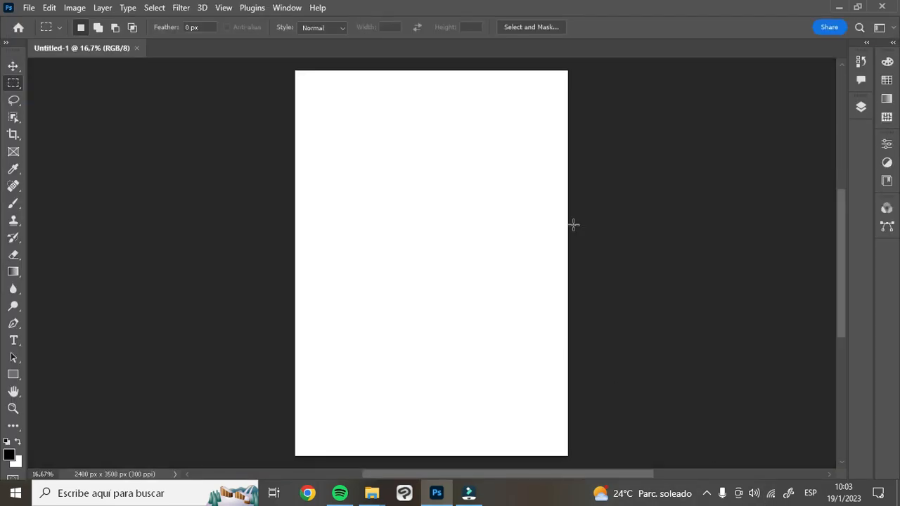
key("ctrl+n")
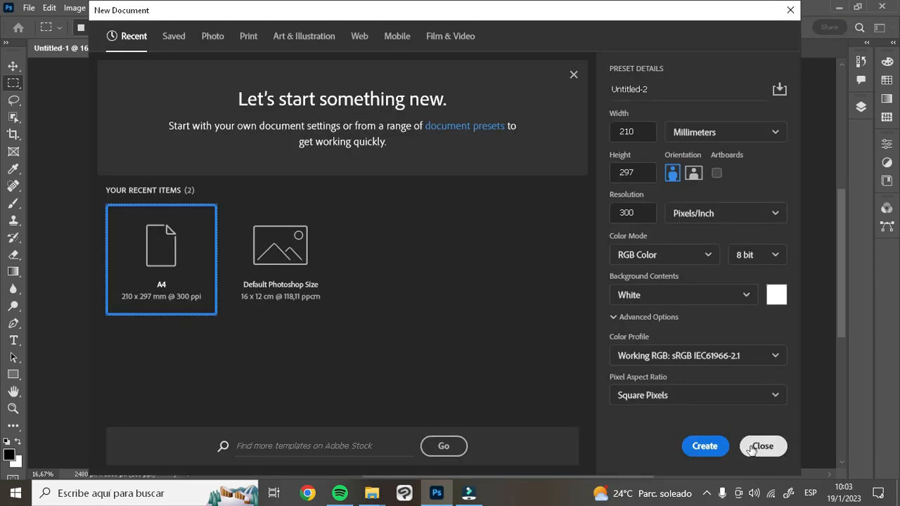
left_click(704, 444)
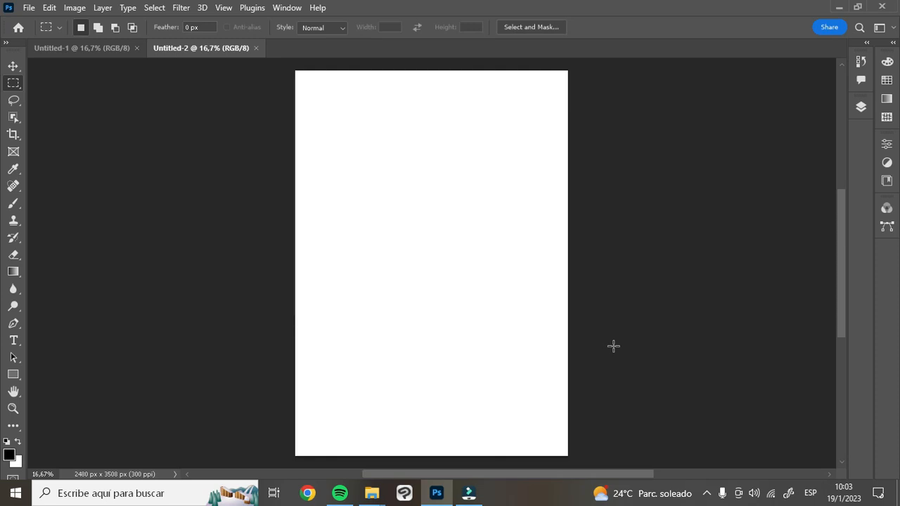
Step: Return to the Untitled-1 document and, in File Explorer's TEXTURES folder, select the four exported textures numbered 0000 to 0003
key("ctrl+Tab")
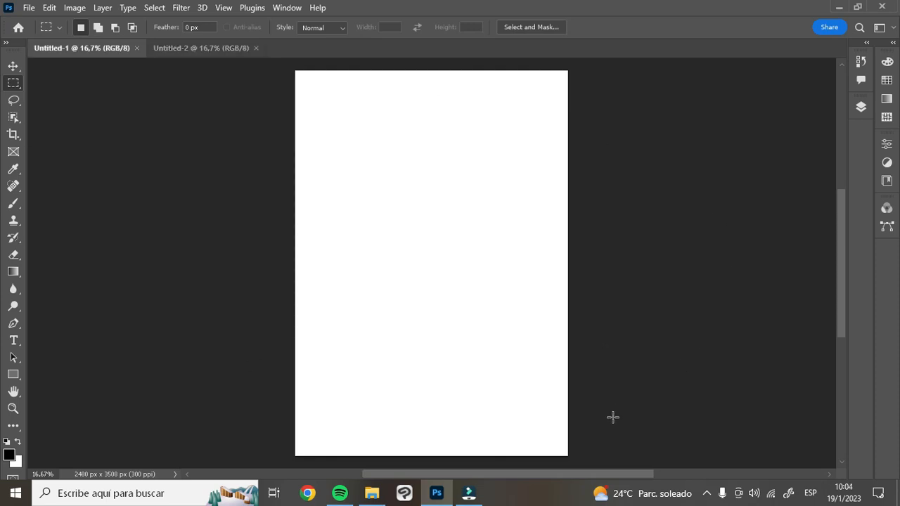
left_click(371, 494)
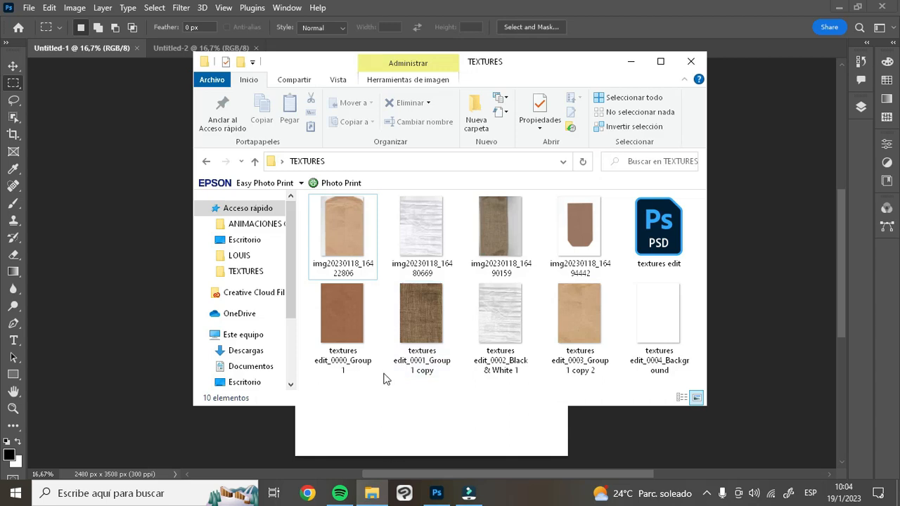
left_click(345, 320)
left_click(573, 331, "shift")
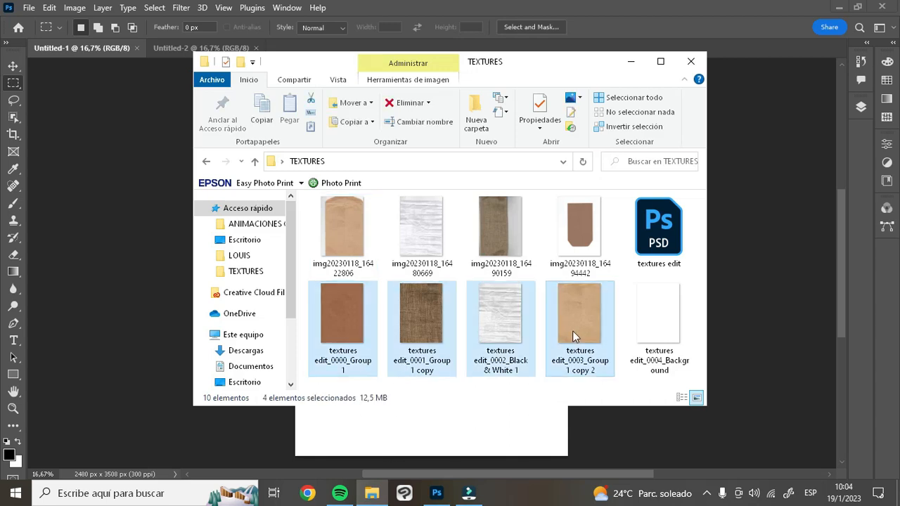
left_click_drag(599, 71, 815, 106)
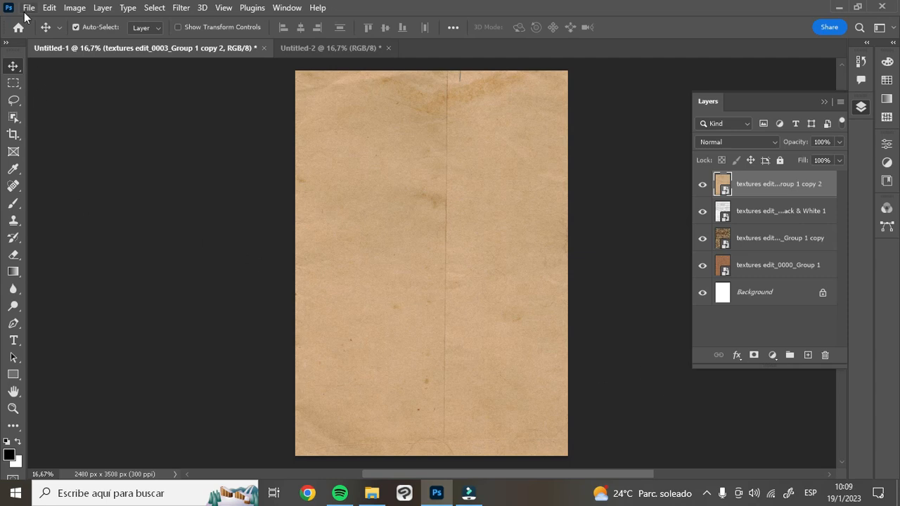
Step: Save the document with the placed textures as the Photoshop file "brown paper 1" in the TEXTURES folder
left_click(29, 7)
left_click(141, 166)
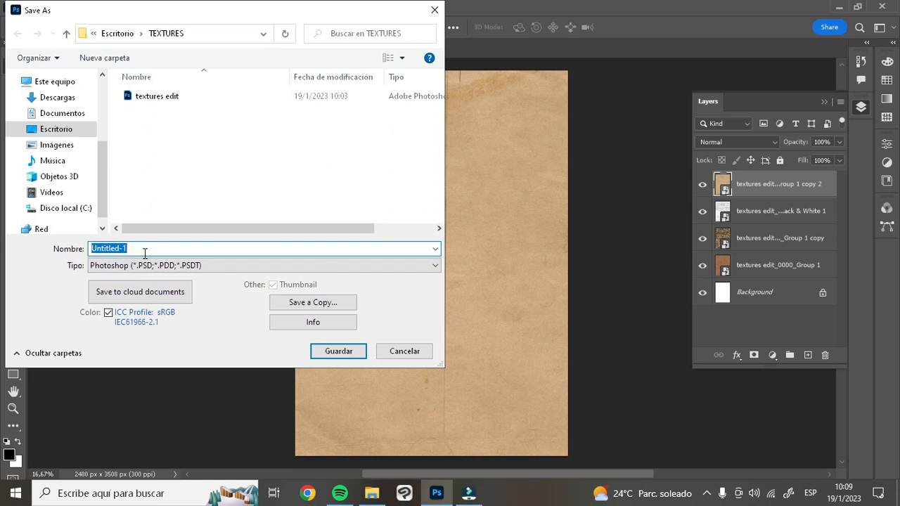
type("brown paper 1")
key("Return")
key("Return")
Step: Hide the brown paper layer and save the document as the Photoshop file "folded paper"
left_click(701, 190)
key("ctrl+shift+s")
type("folded paper")
key("Return")
key("Return")
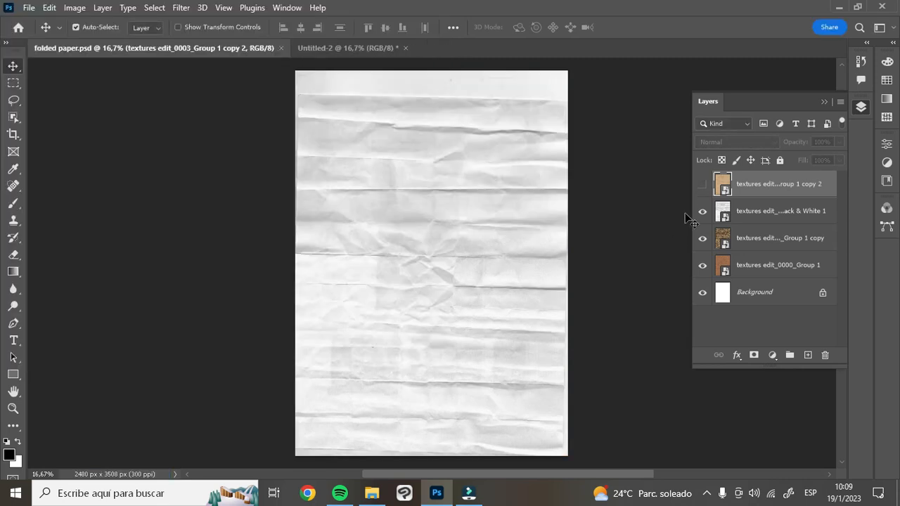
Step: Hide the folded paper layer and save the document as the Photoshop file "cloth", and hide the fabric layer for a "brown paper 2" file
left_click(701, 211)
key("ctrl+shift+s")
type("fabric")
key("Return")
key("Return")
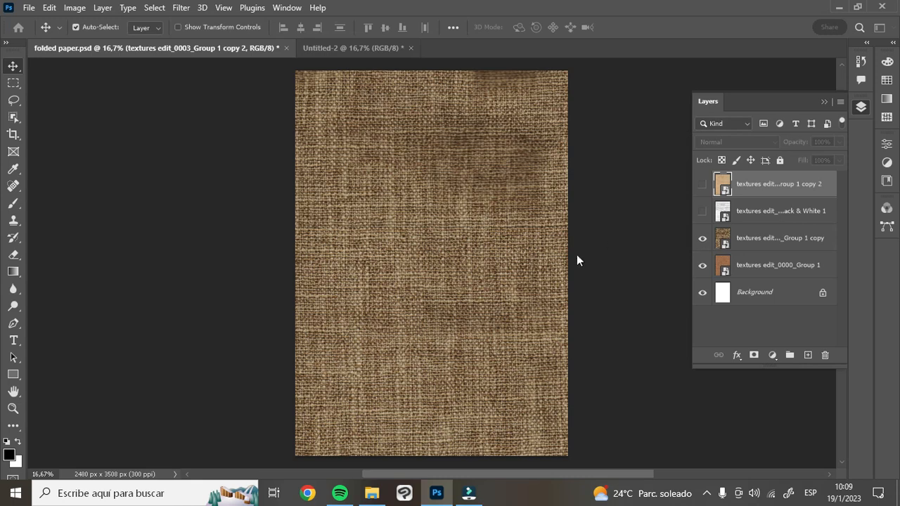
left_click(702, 240)
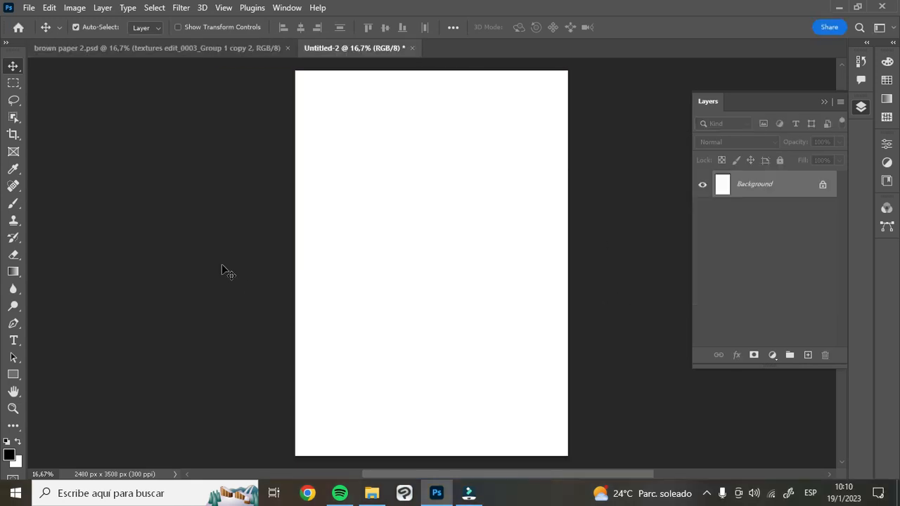
Step: Add a paragraph text box reading "TEXTURE" in the upper part of the blank Untitled-2 page
left_click(13, 341)
left_click_drag(338, 127, 541, 236)
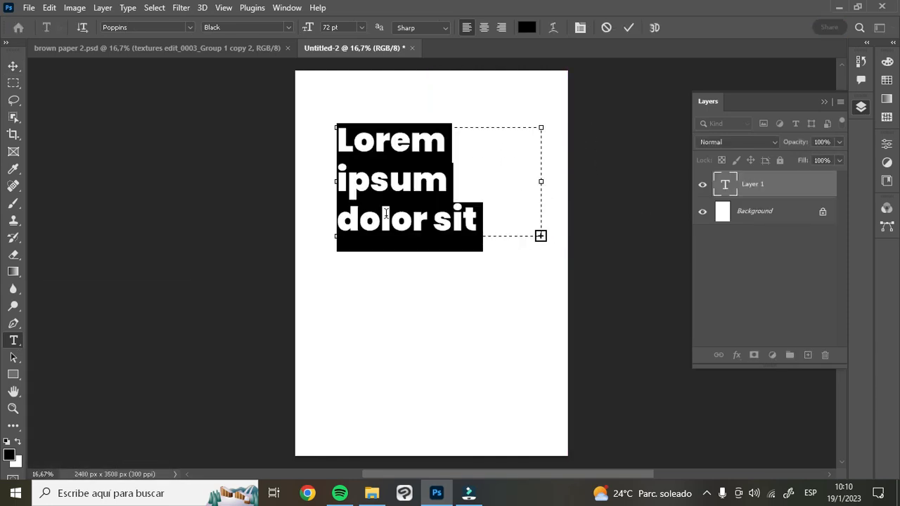
type("TEX")
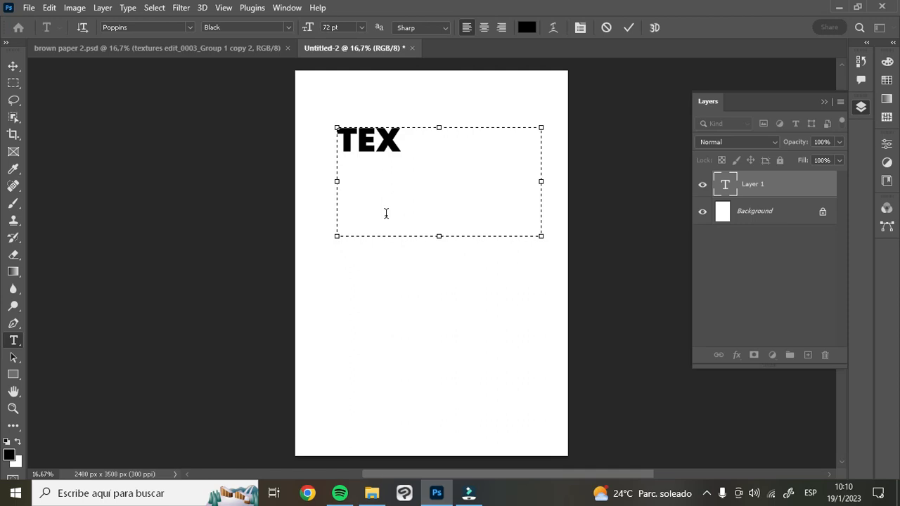
type("TUR E")
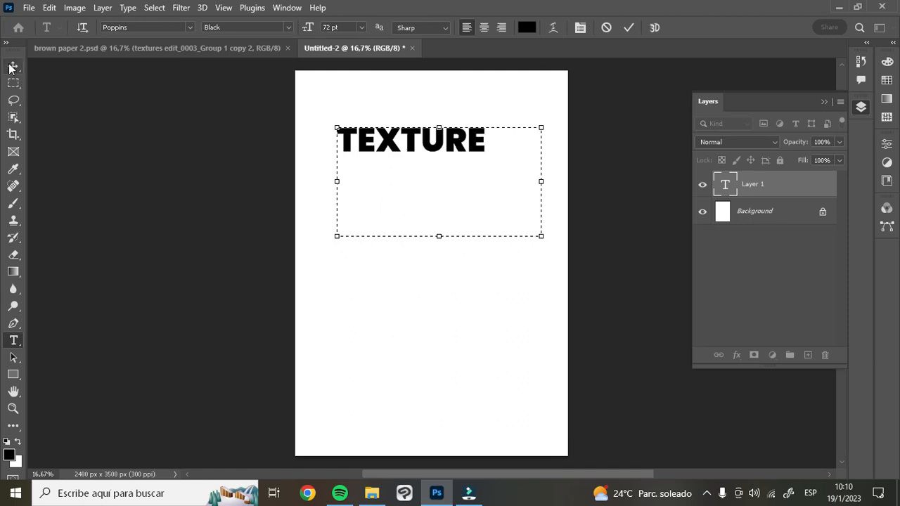
left_click(13, 65)
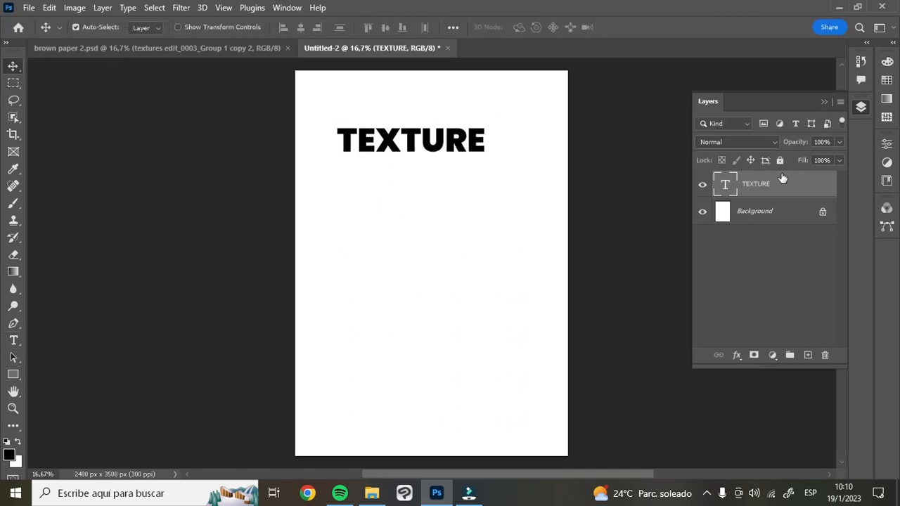
Step: Rasterize the TEXTURE text layer and duplicate it into three copies placed below the original word
right_click(782, 180)
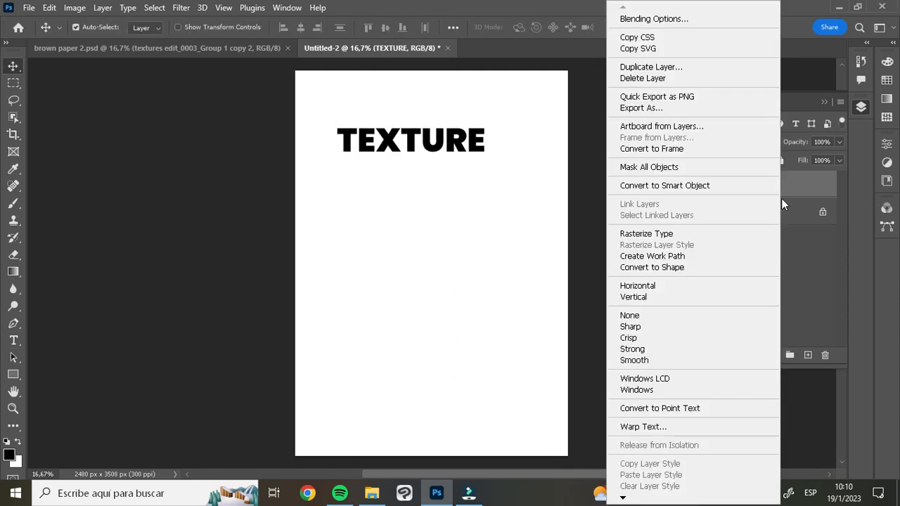
left_click(710, 237)
left_click_drag(413, 135, 420, 317)
Step: Hide TEXTURE copy 3, TEXTURE copy 2 and TEXTURE copy, and make the original TEXTURE layer active
left_click(703, 184)
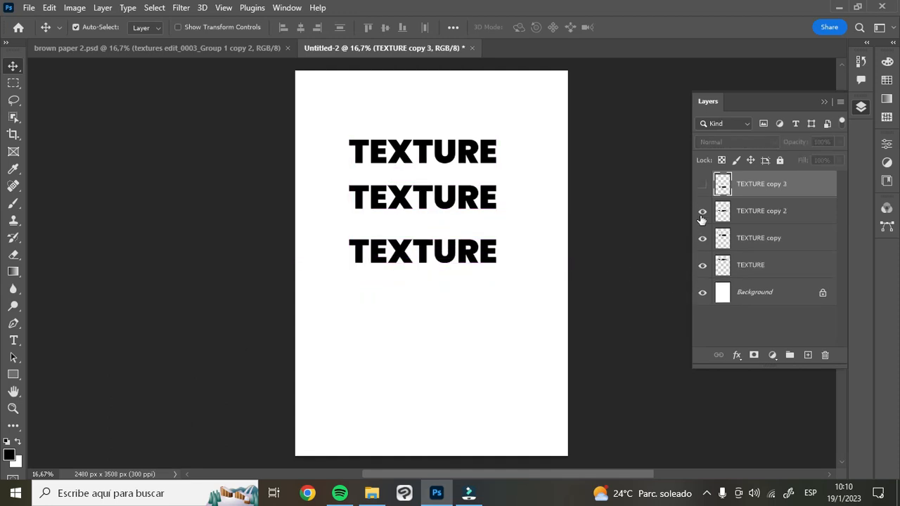
left_click(702, 210)
left_click(702, 238)
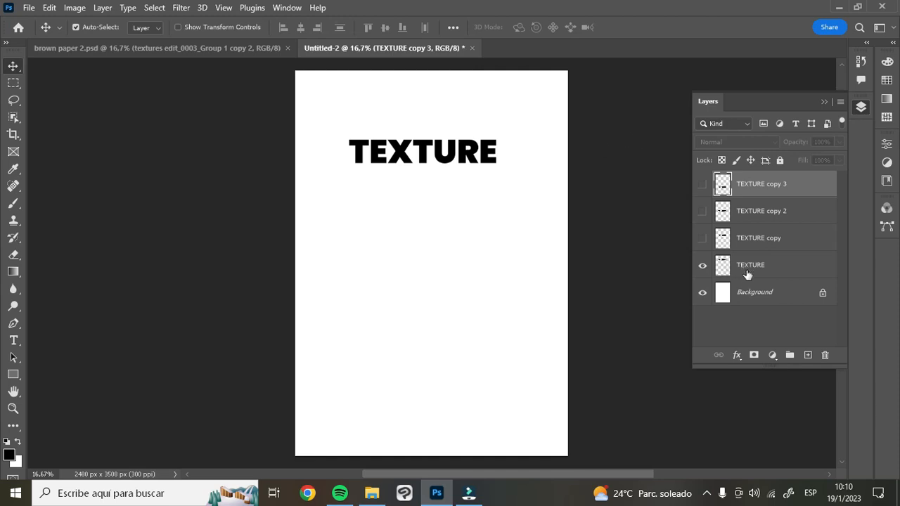
left_click(766, 277)
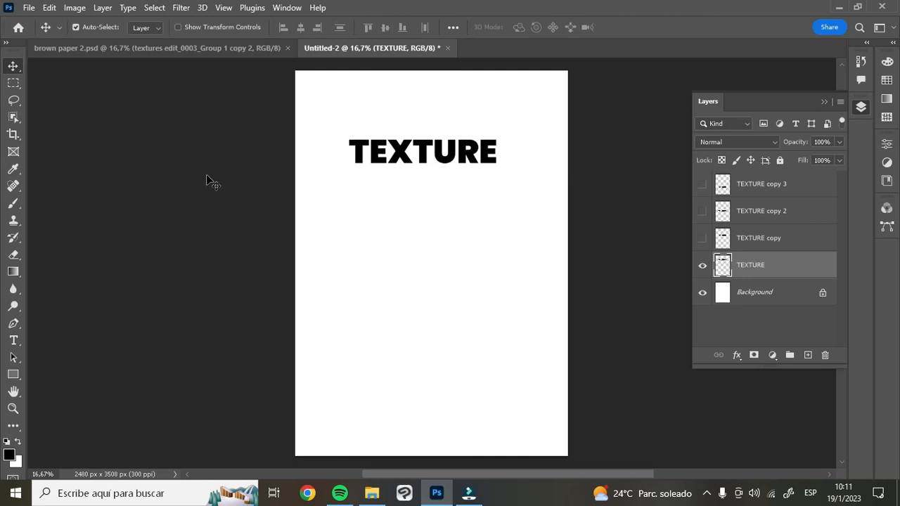
Step: Apply the Displace filter to the TEXTURE layer at 10 horizontal and vertical scale, using "cloth" as the displacement map
left_click(181, 8)
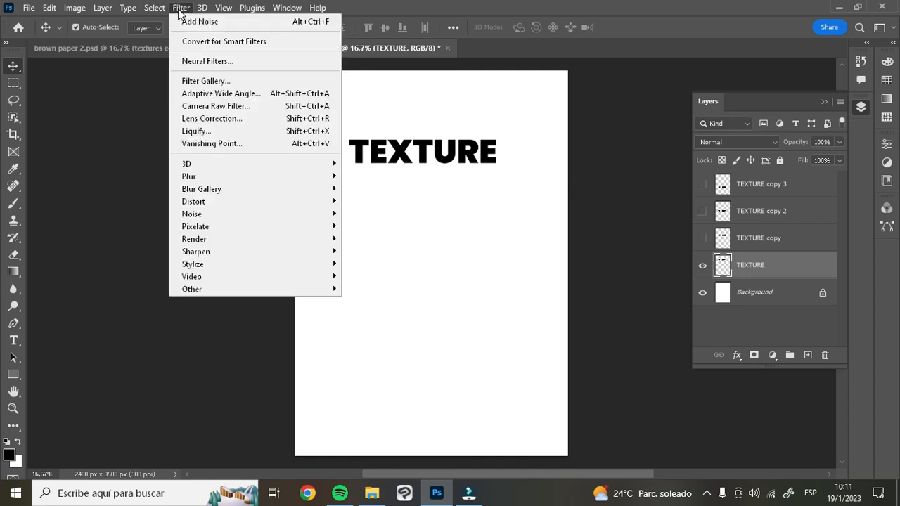
mouse_move(314, 209)
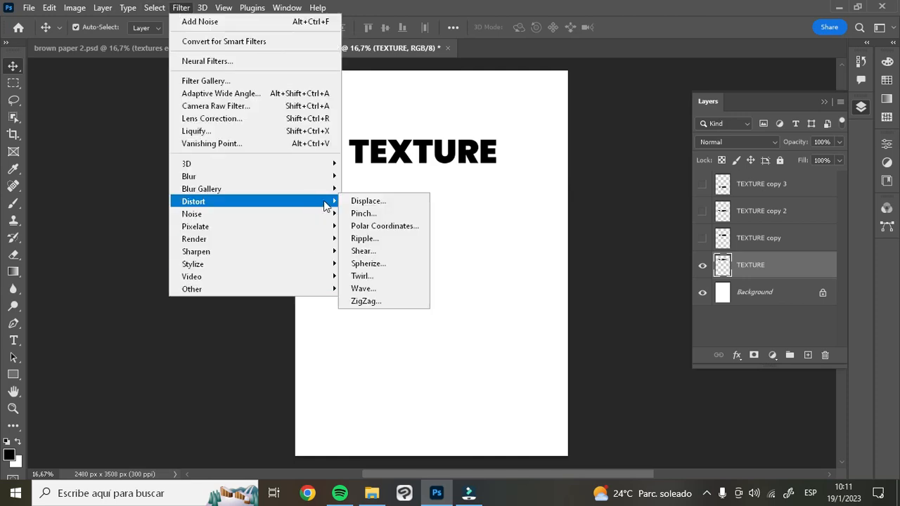
left_click(354, 201)
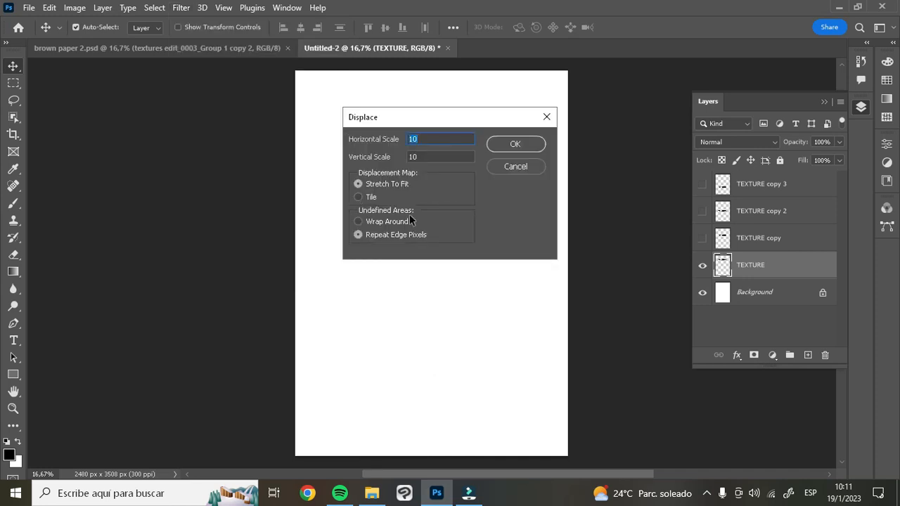
left_click(516, 146)
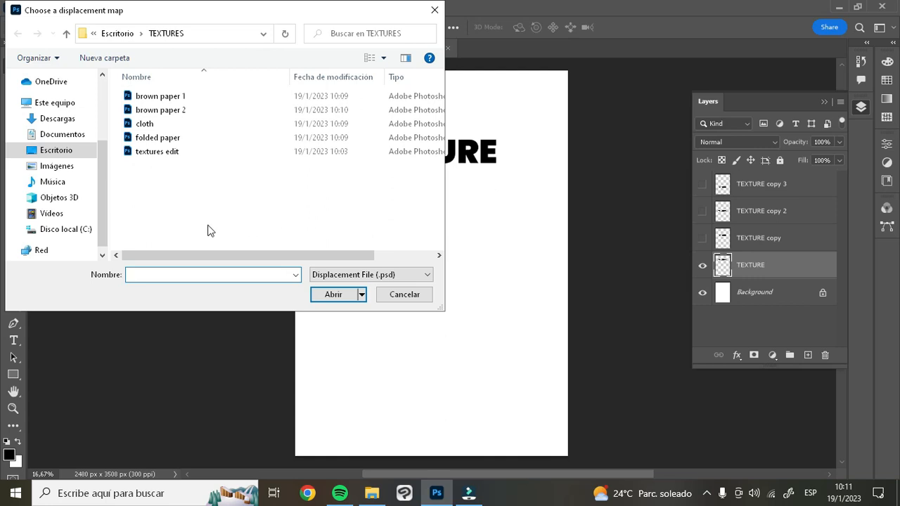
left_click(163, 125)
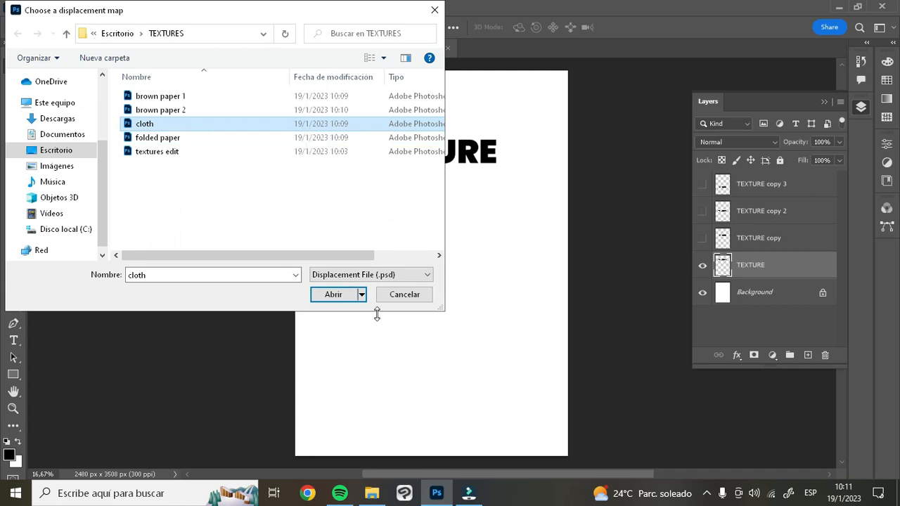
left_click(333, 294)
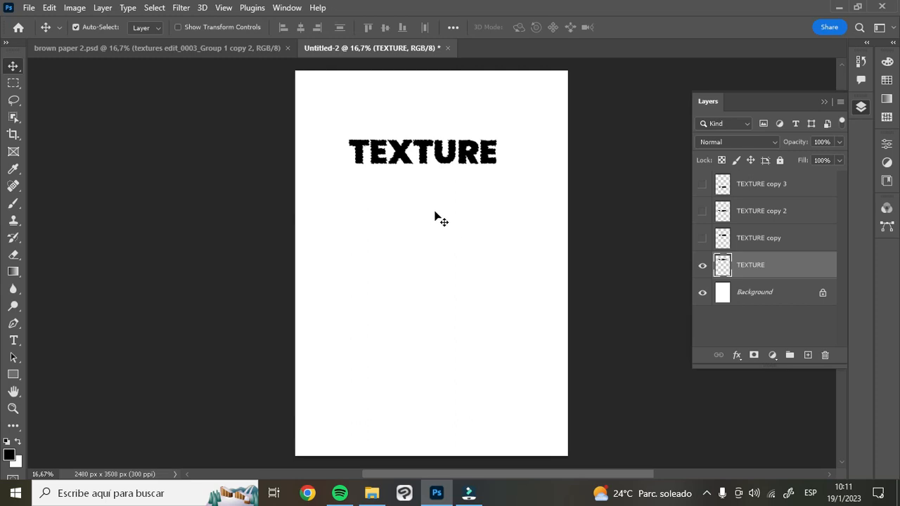
Step: Examine the displaced letter edges of the first TEXTURE word up close
key("ctrl+plus")
scroll(429, 204, "up", 3)
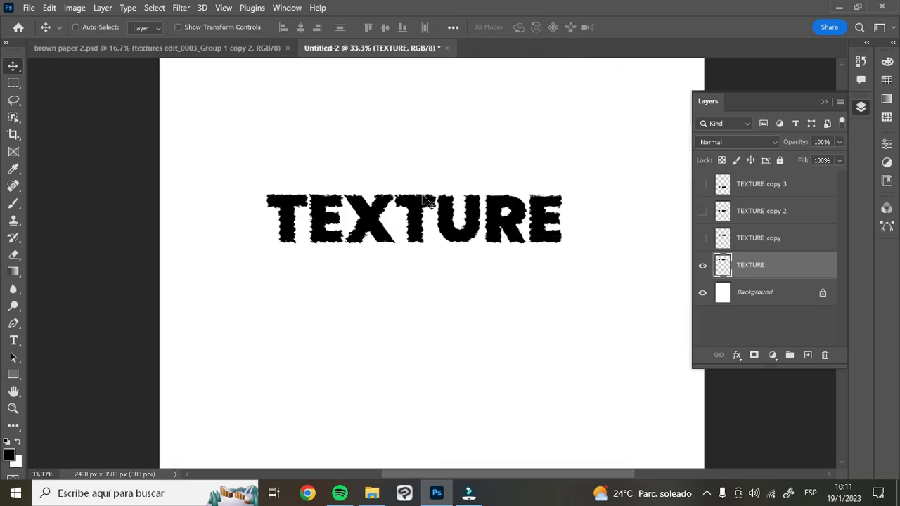
key("ctrl+plus")
key("ctrl+plus")
left_click_drag(421, 166, 416, 148)
key("ctrl+minus")
key("ctrl+minus")
key("ctrl+minus")
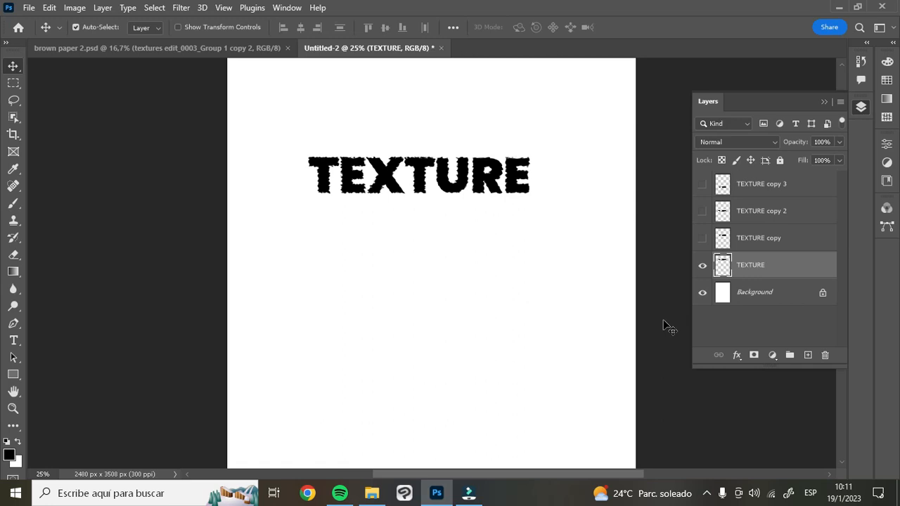
Step: Show the TEXTURE copy layer and displace it at 10 horizontal and vertical scale, using "brown paper 1" as the map
left_click(702, 239)
left_click(749, 241)
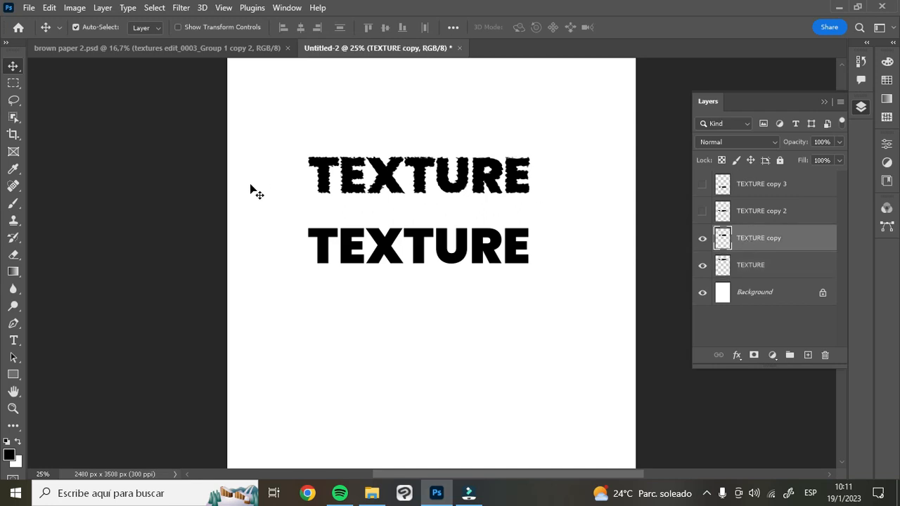
left_click(181, 9)
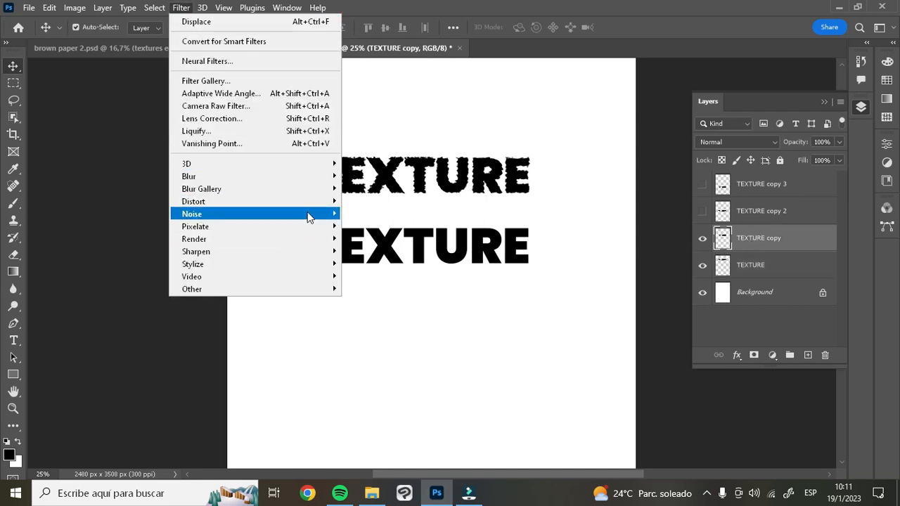
mouse_move(320, 202)
left_click(387, 199)
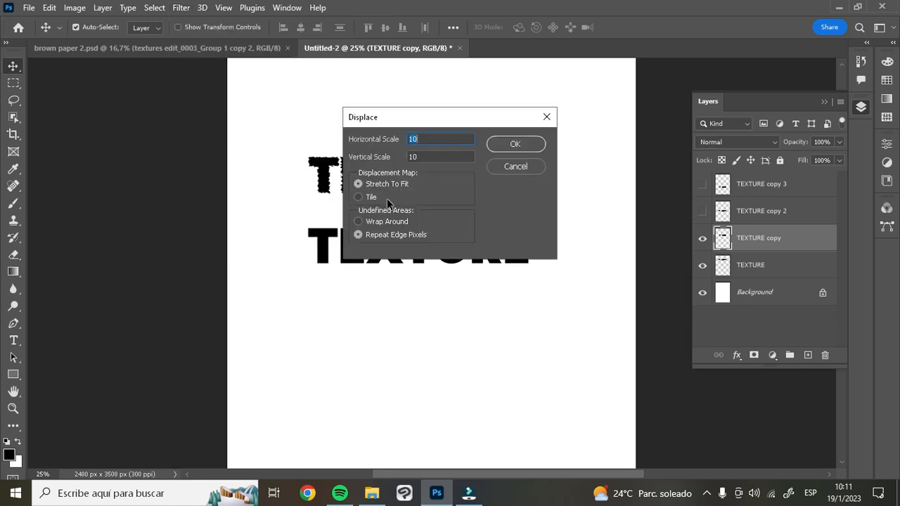
left_click(504, 148)
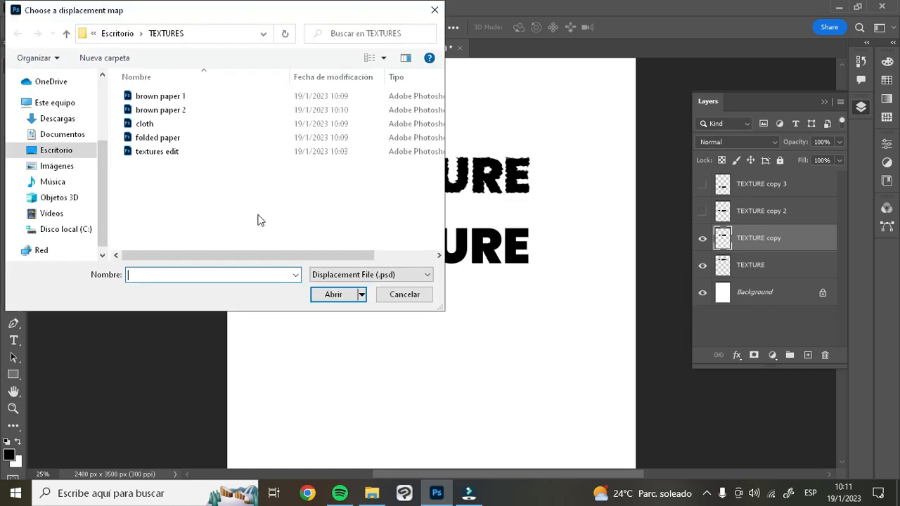
left_click(209, 97)
left_click(342, 294)
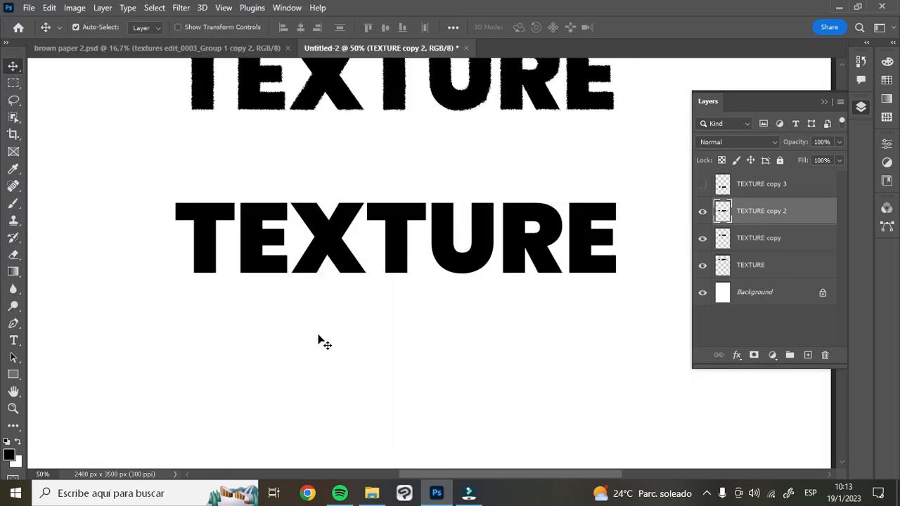
Step: Displace the TEXTURE copy 2 layer at a scale of 30 with the "folded paper" map and move the word slightly down and right
left_click(181, 7)
mouse_move(285, 210)
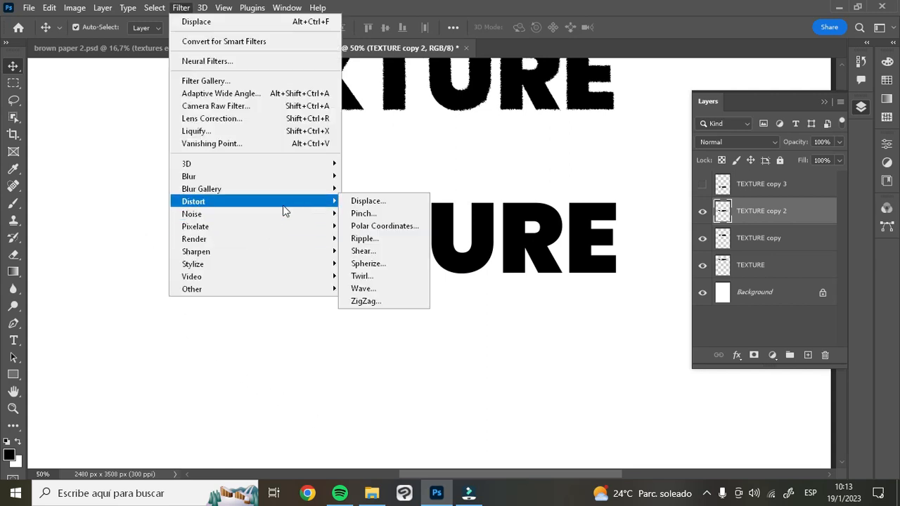
left_click(416, 202)
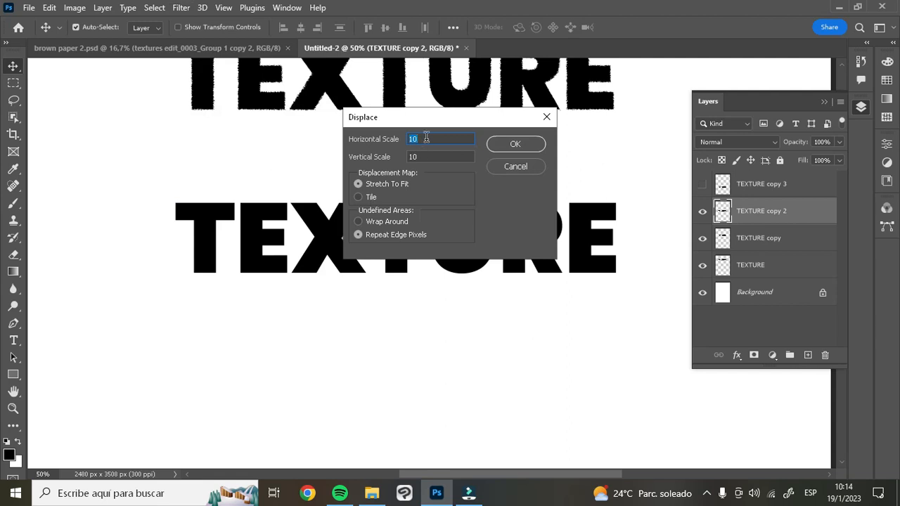
left_click_drag(440, 156, 384, 151)
type("30")
left_click(524, 143)
left_click(153, 138)
left_click(329, 294)
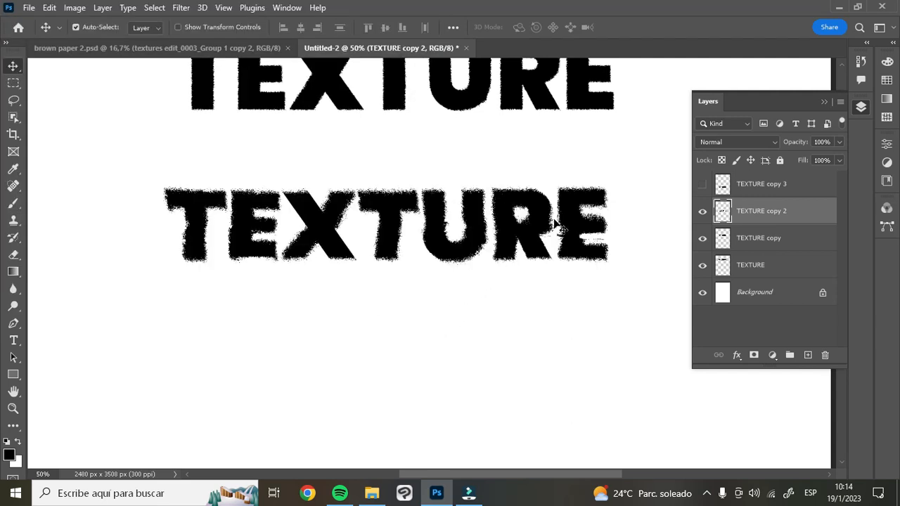
left_click_drag(529, 237, 542, 244)
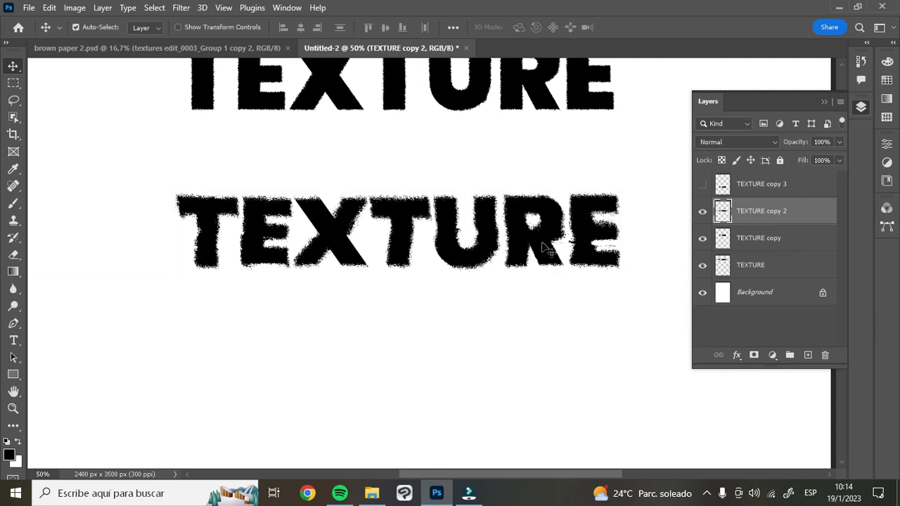
Step: Compare the edges of the three displaced TEXTURE words at several magnifications
key("ctrl+minus")
key("ctrl+minus")
key("ctrl+plus")
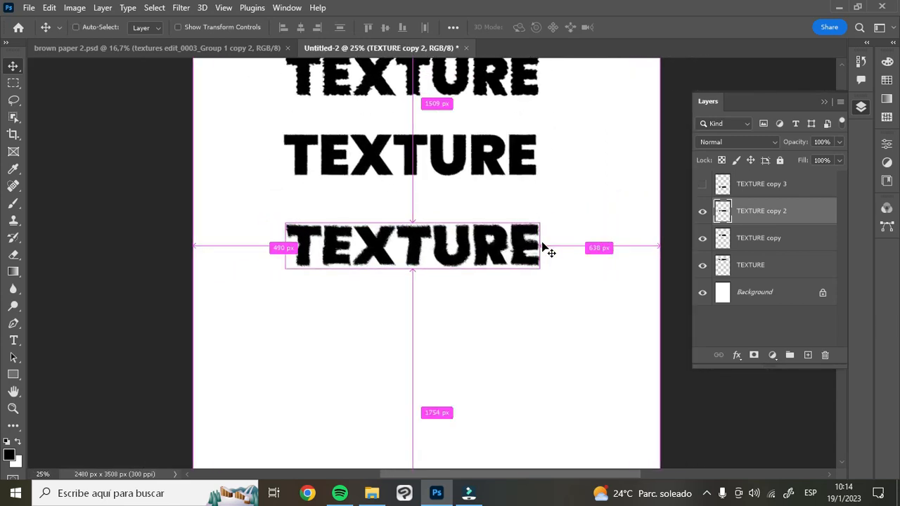
key("ctrl+plus")
scroll(551, 242, "up", 5)
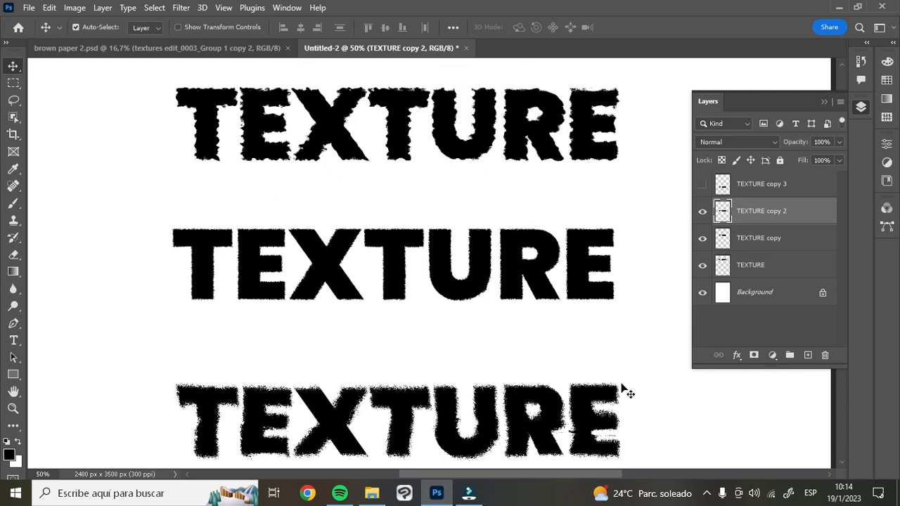
scroll(580, 322, "down", 3)
scroll(619, 324, "down", 3)
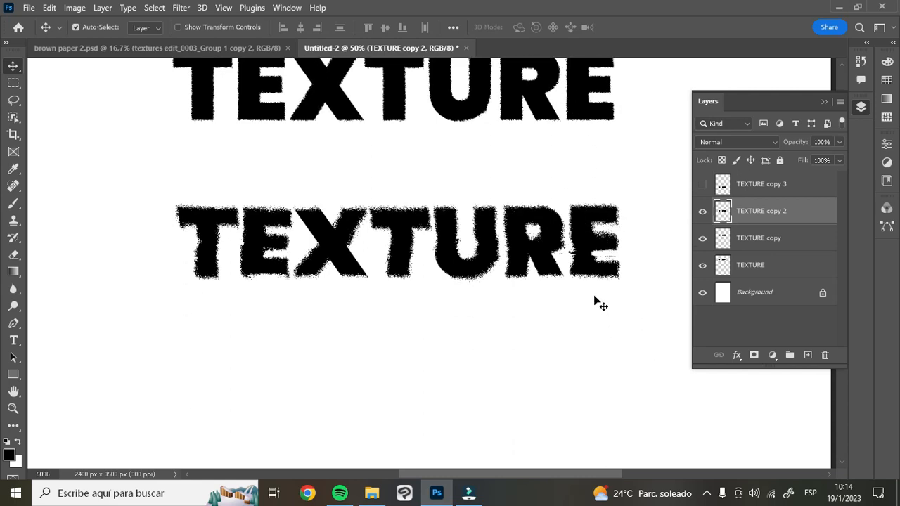
scroll(594, 299, "up", 1)
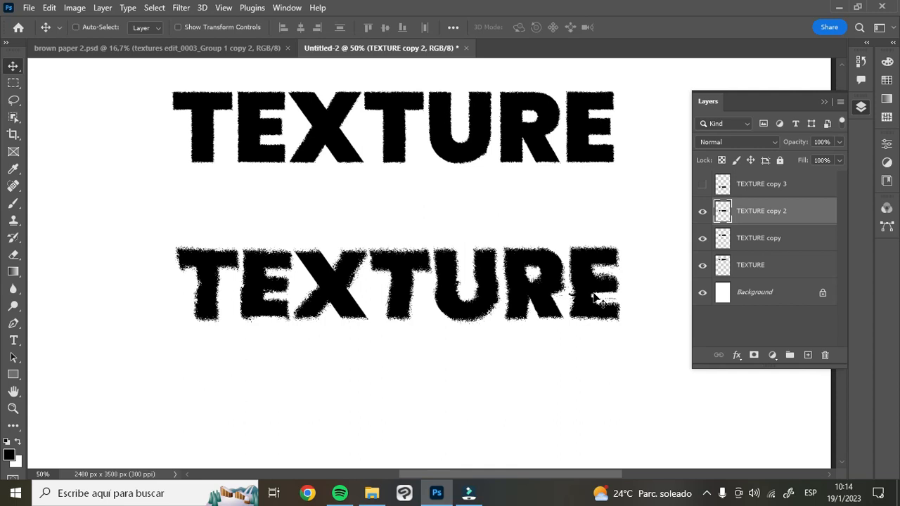
key("ctrl+plus")
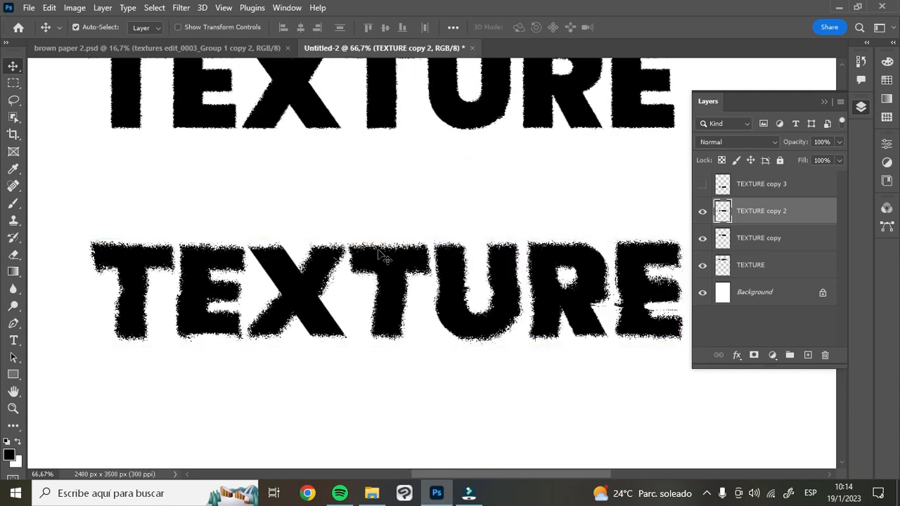
Step: Reapply the last Displace filter to the TEXTURE copy 2 layer to roughen the word further
left_click(181, 13)
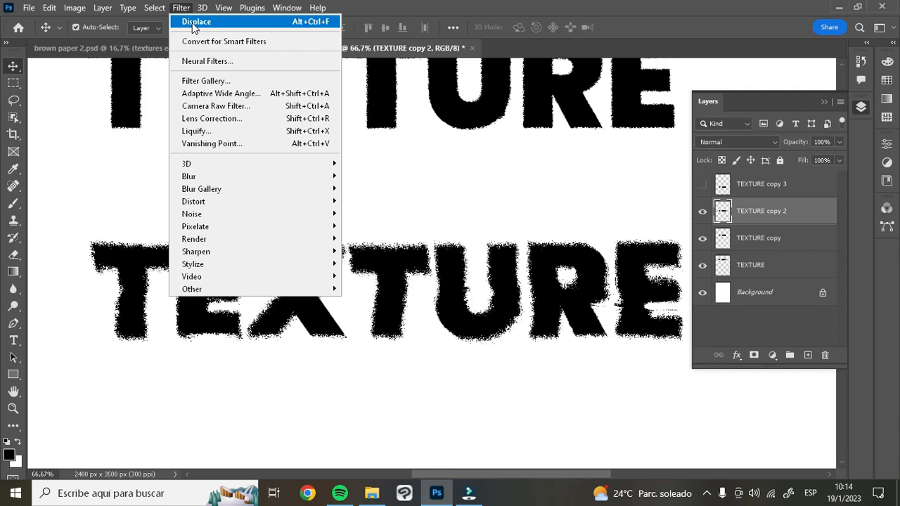
left_click(192, 22)
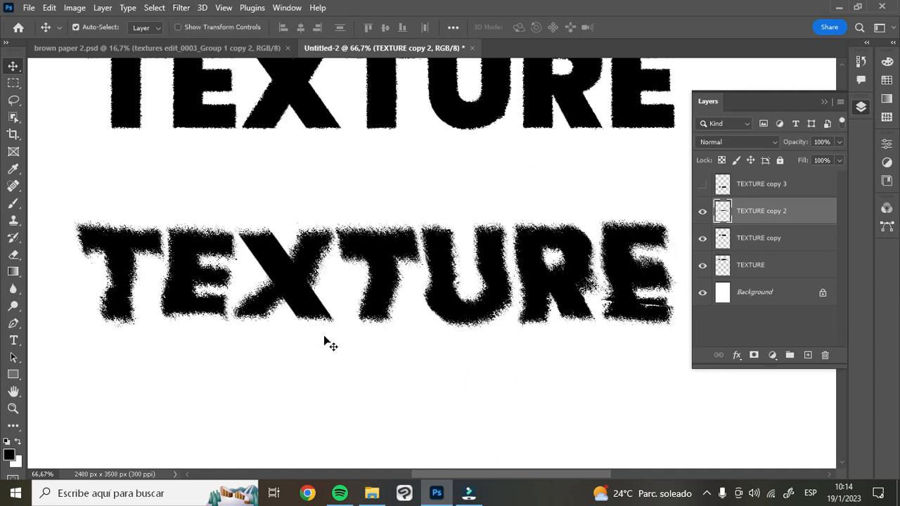
key("ctrl+minus")
key("ctrl+plus")
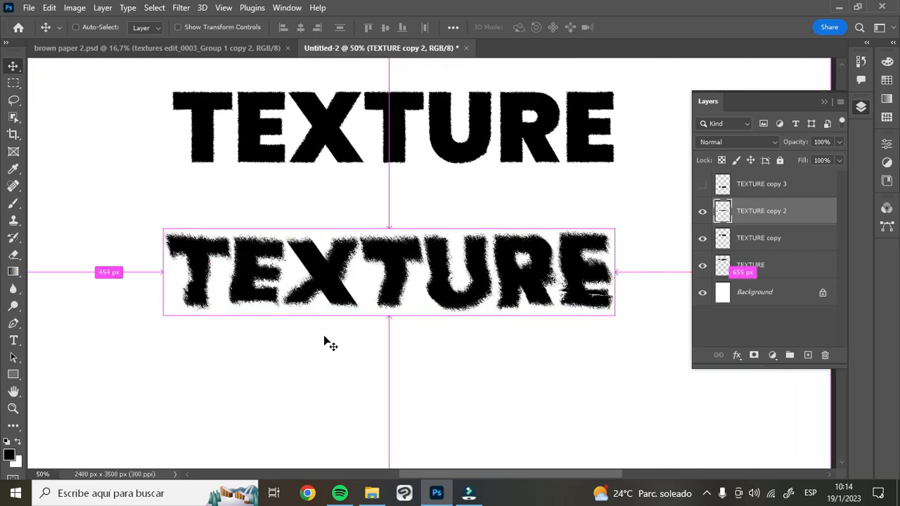
Step: Place the "textures edit_0002_Black & White 1" folded paper image into the document, directly above the Background layer
left_click_drag(549, 257, 585, 258)
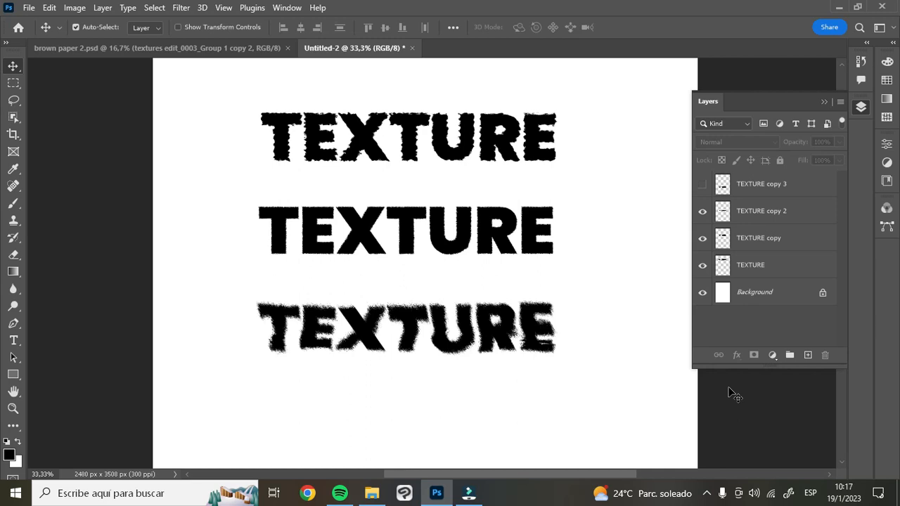
left_click_drag(731, 394, 438, 275)
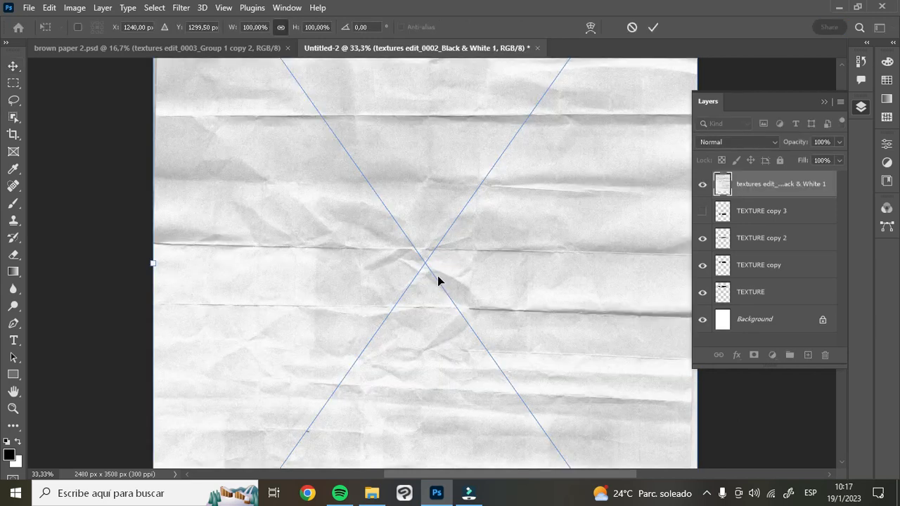
key("Return")
left_click_drag(740, 189, 793, 299)
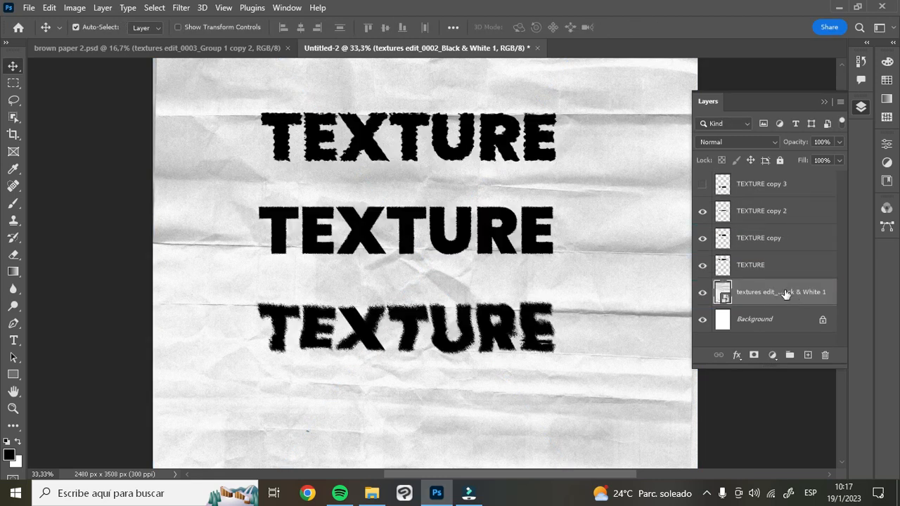
Step: Hide the TEXTURE and TEXTURE copy layers and move the TEXTURE copy 2 word to the upper part of the folded paper, centred horizontally
left_click_drag(422, 325, 430, 263)
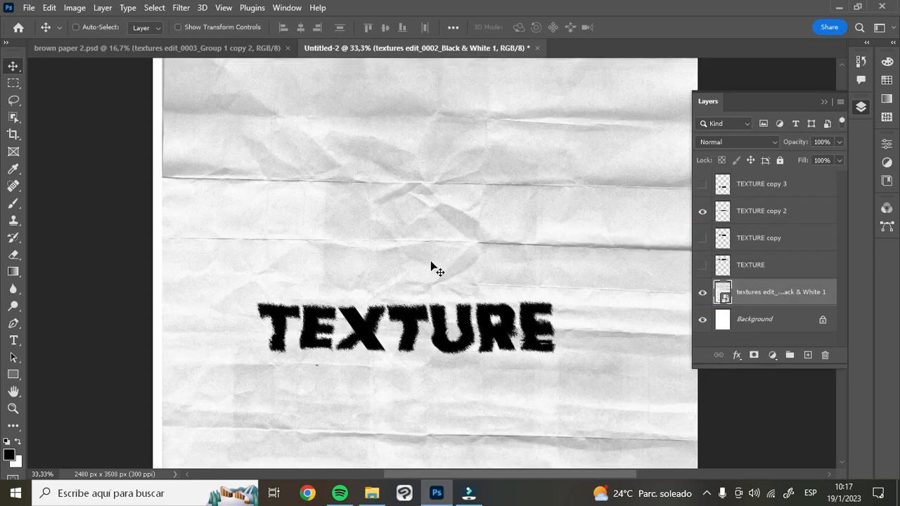
key("ctrl+z")
left_click(752, 219)
left_click_drag(483, 323, 508, 112)
key("ctrl+plus")
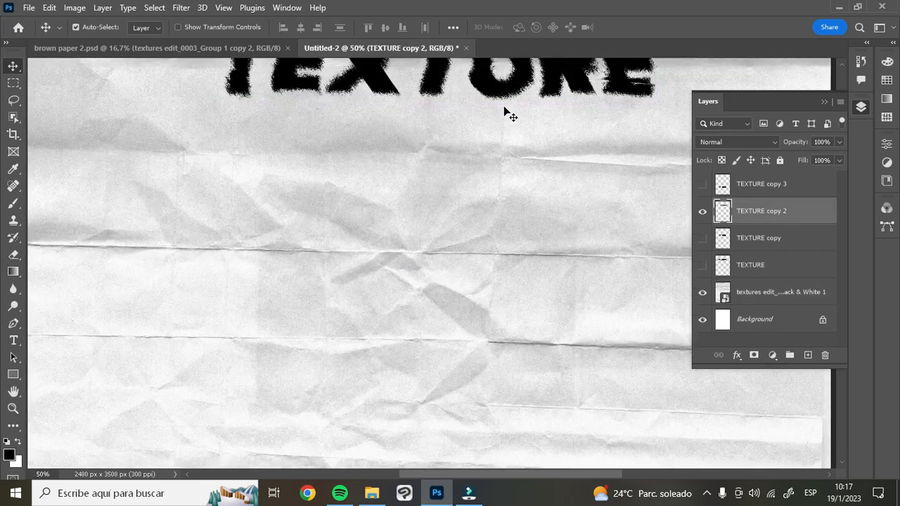
scroll(505, 112, "up", 4)
left_click_drag(482, 205, 473, 201)
key("ctrl+minus")
key("ctrl+minus")
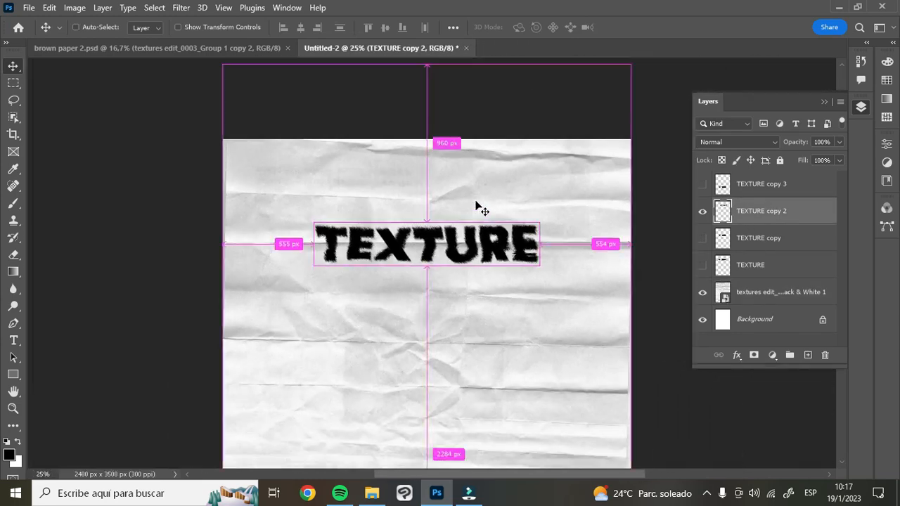
Step: Enlarge the TEXTURE copy 2 word to span most of the paper's width, keeping it centred horizontally
key("ctrl+t")
left_click_drag(538, 270, 601, 311)
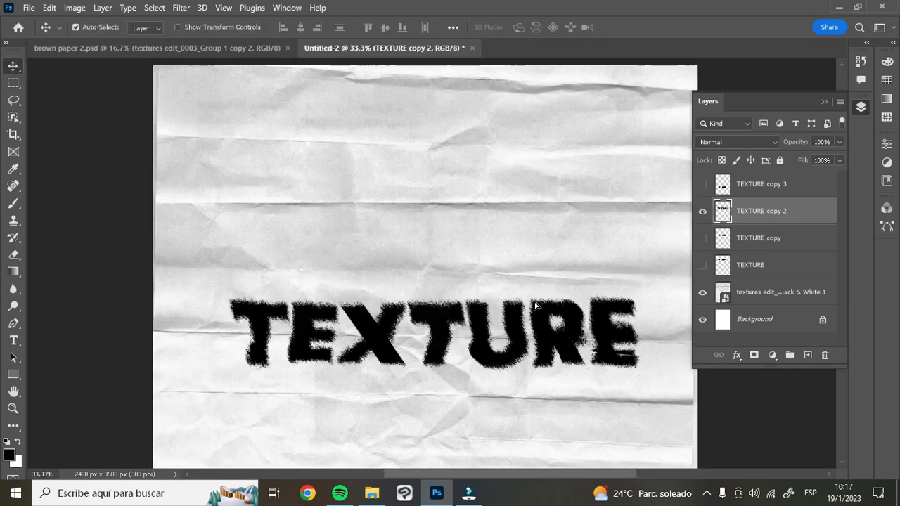
left_click_drag(535, 302, 525, 310)
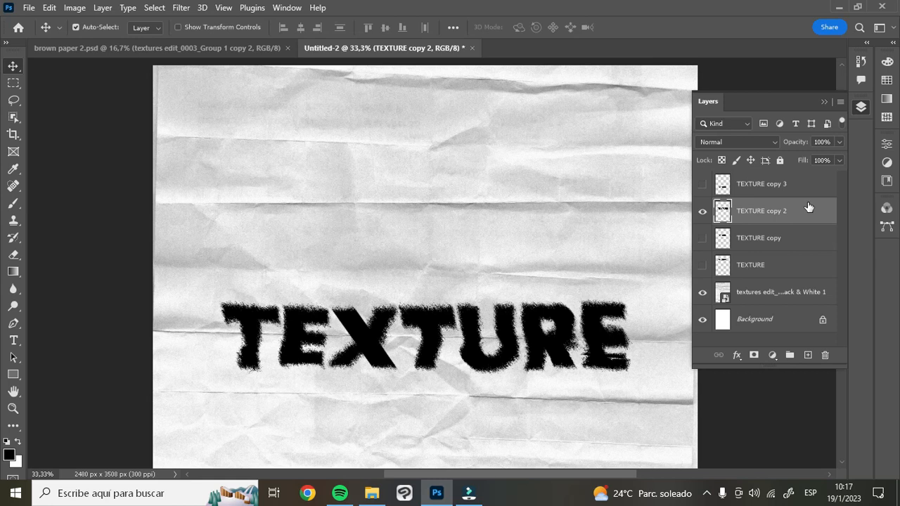
Step: Blend TEXTURE copy 2 into the paper using Blend If, with split underlying layer values of 0 / 255 and 223 / 255
double_click(808, 207)
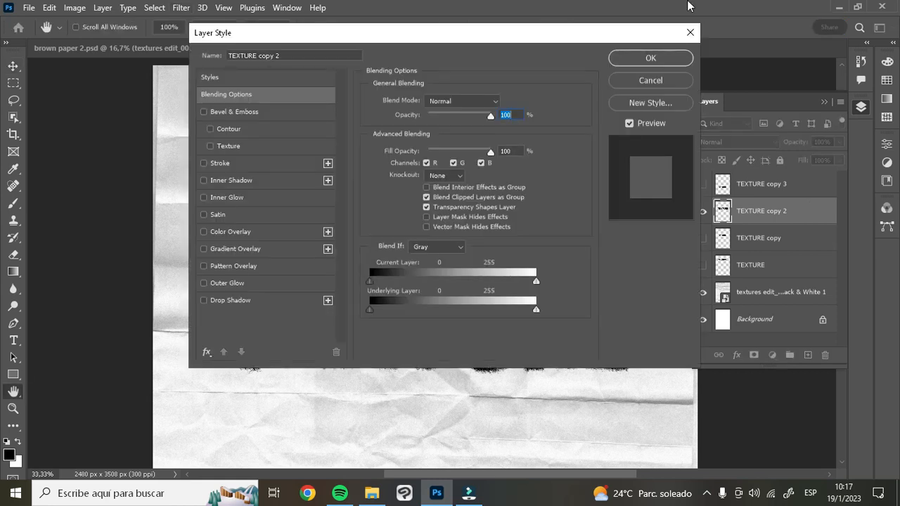
left_click_drag(557, 32, 734, 82)
left_click_drag(622, 92, 689, 94)
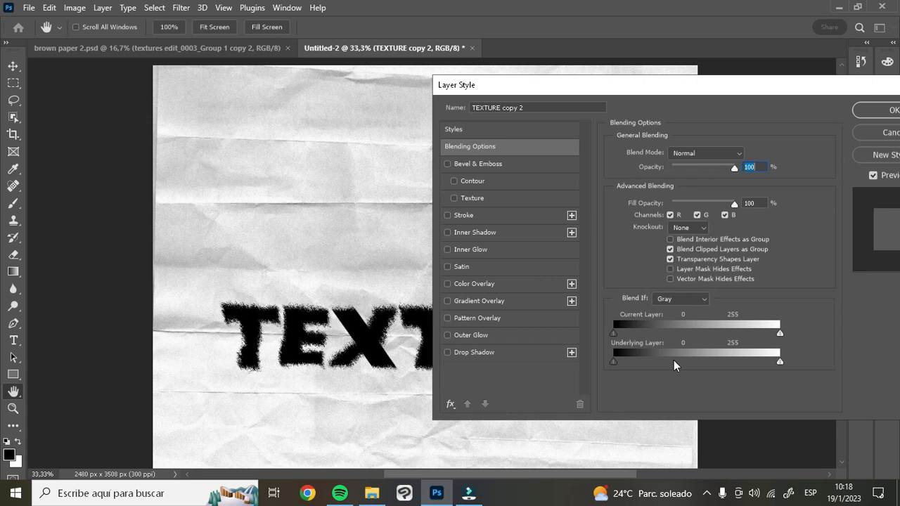
key("alt")
left_click_drag(780, 363, 815, 373)
key("alt")
left_click_drag(778, 364, 760, 359)
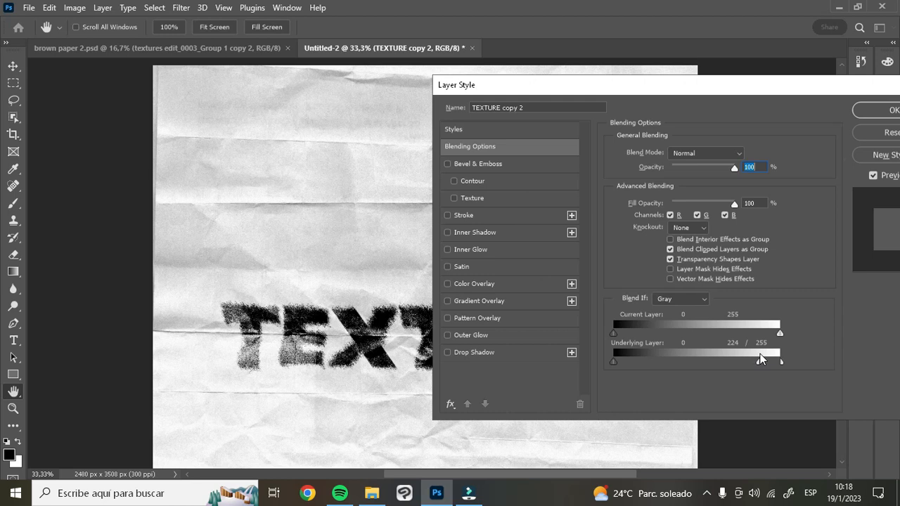
left_click_drag(616, 362, 795, 380)
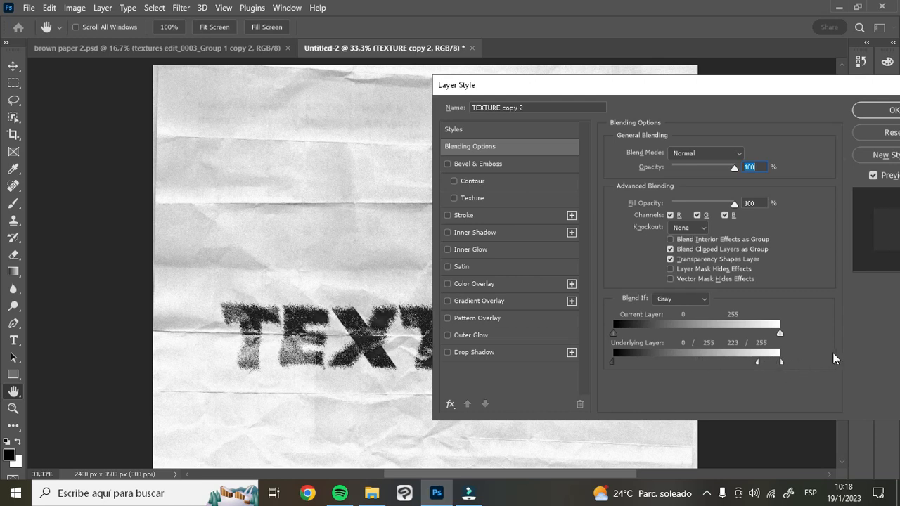
left_click(880, 112)
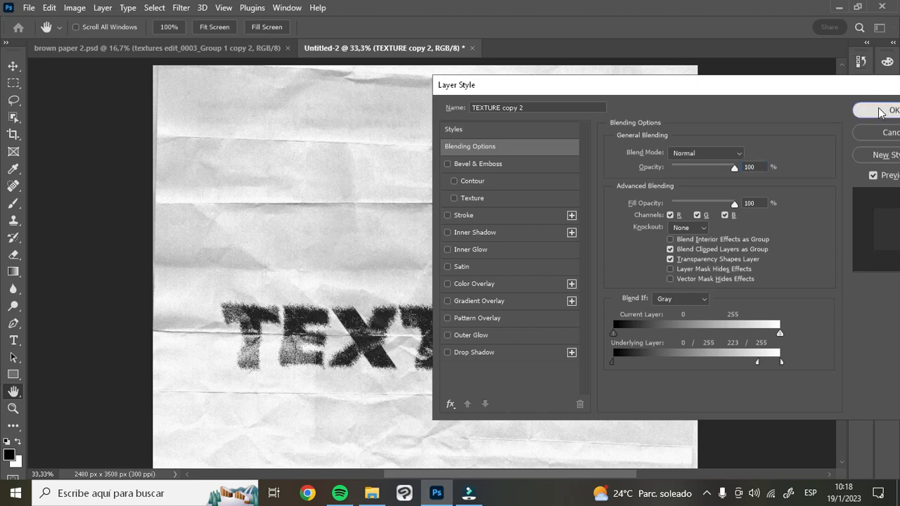
Step: Lower the opacity of the TEXTURE copy 2 layer to 83%
scroll(608, 338, "down", 3)
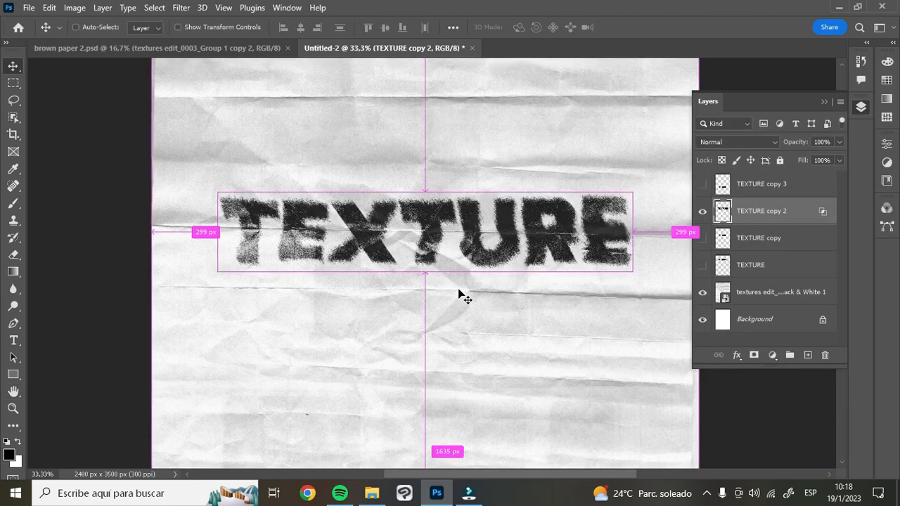
scroll(461, 295, "up", 2)
scroll(211, 228, "left", 3)
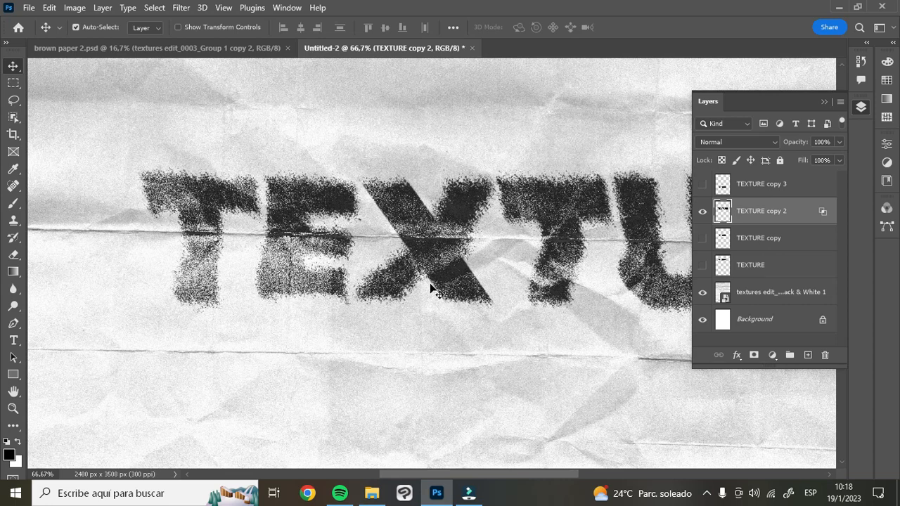
scroll(432, 274, "up", 2)
scroll(469, 283, "down", 1)
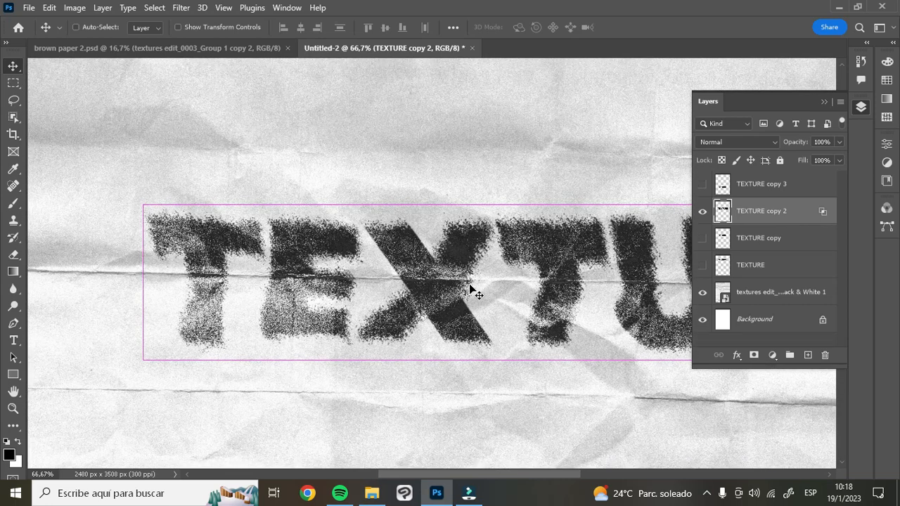
scroll(469, 283, "down", 1)
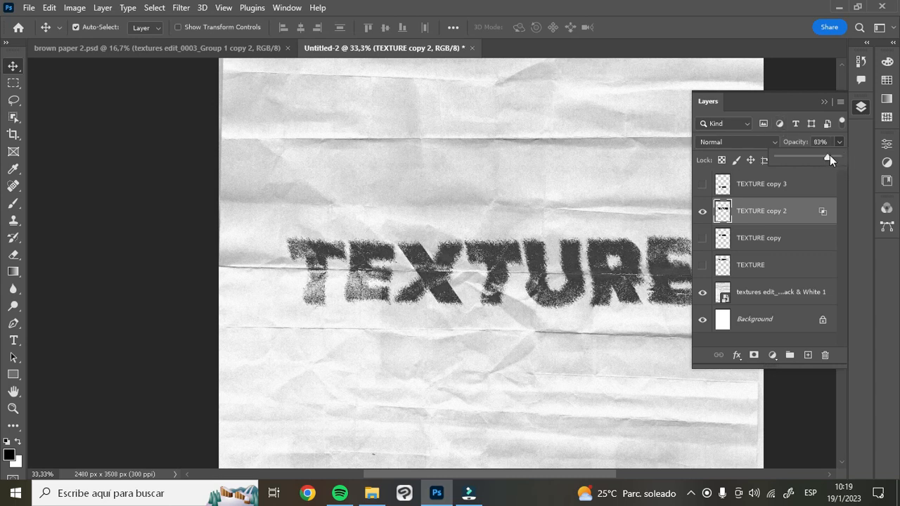
left_click(825, 103)
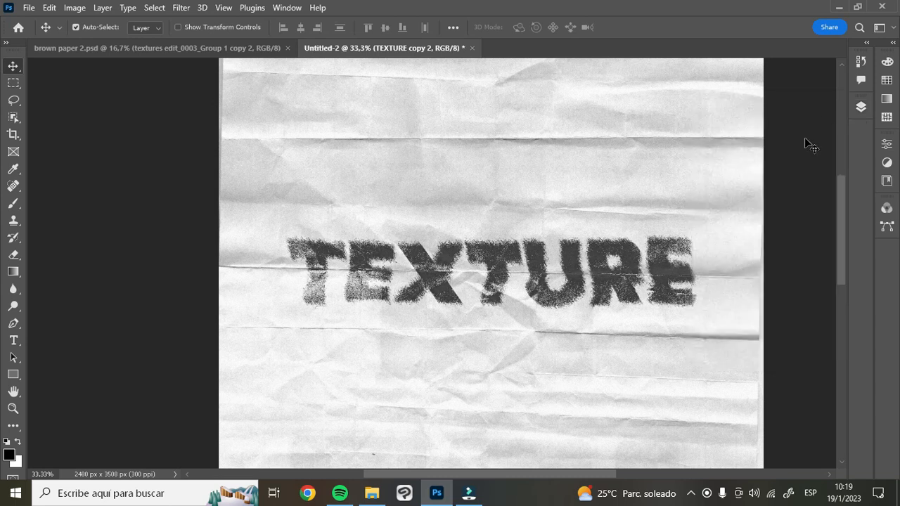
Step: Examine how the paper grain and creases show through the blended word at several magnifications
scroll(703, 162, "down", 2)
key("ctrl+plus")
key("ctrl+plus")
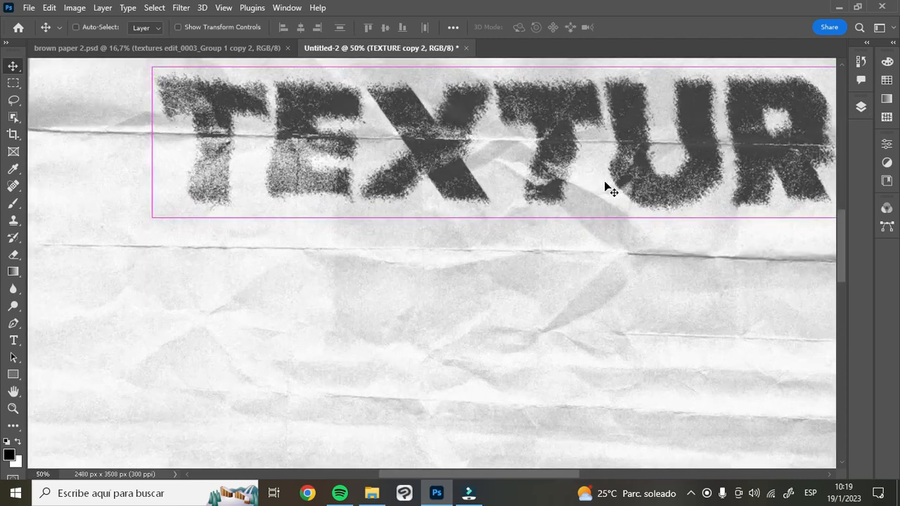
scroll(604, 180, "up", 2)
key("ctrl+minus")
key("ctrl+minus")
key("ctrl+minus")
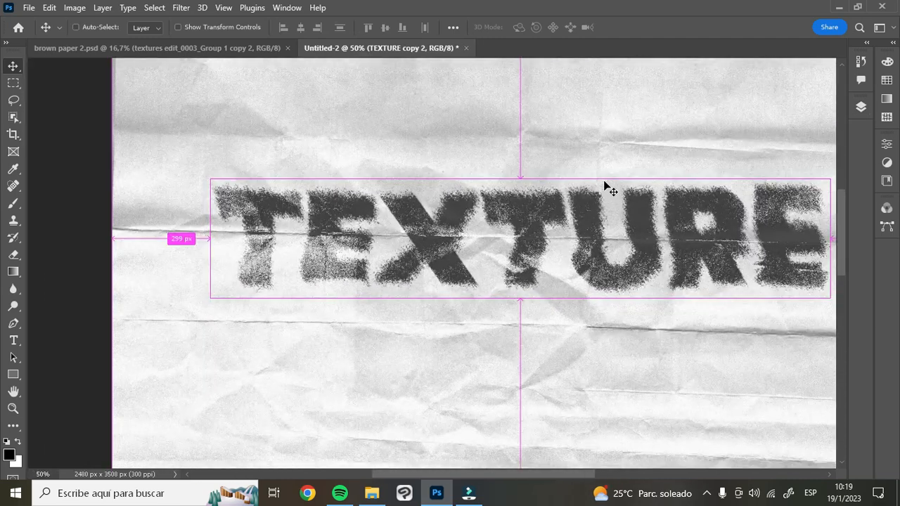
key("ctrl+minus")
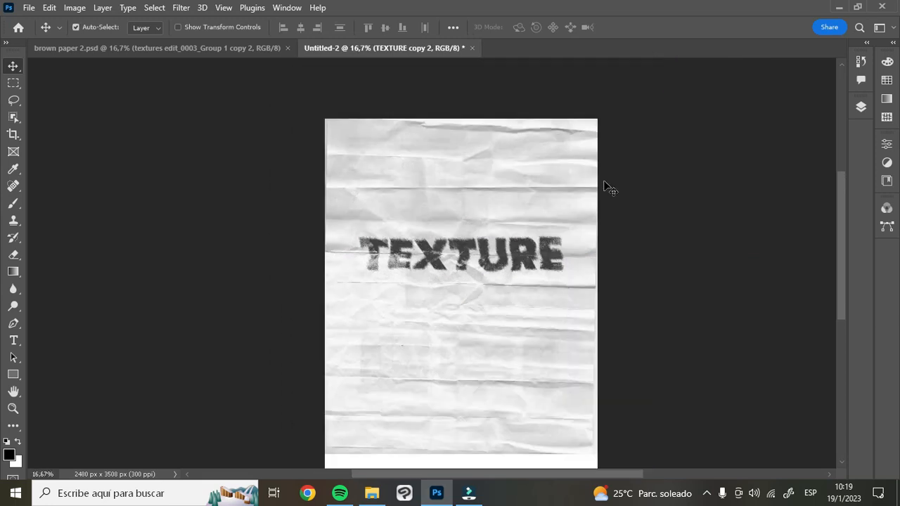
Step: Test the blended word over the lower paper creases and reposition it in the upper part of the sheet
left_click_drag(544, 256, 542, 336)
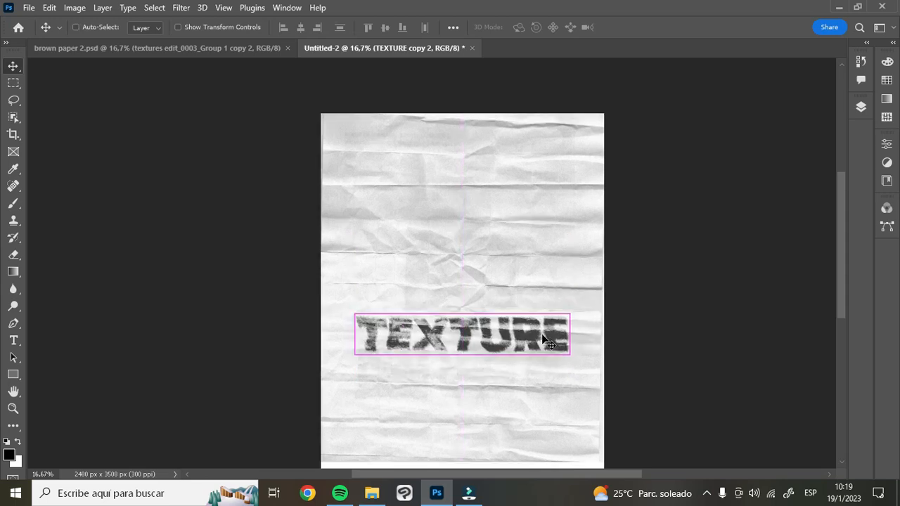
scroll(542, 341, "up", 2)
scroll(545, 342, "down", 3)
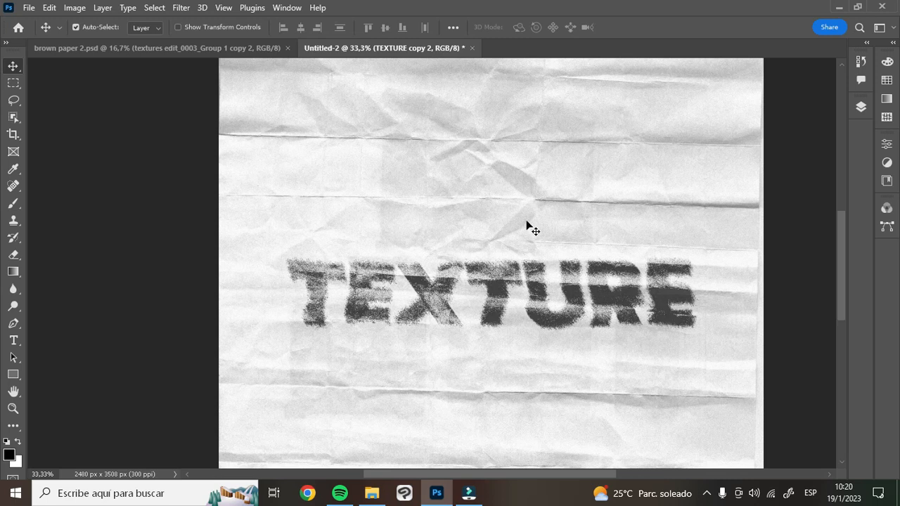
key("ctrl+minus")
key("ctrl+minus")
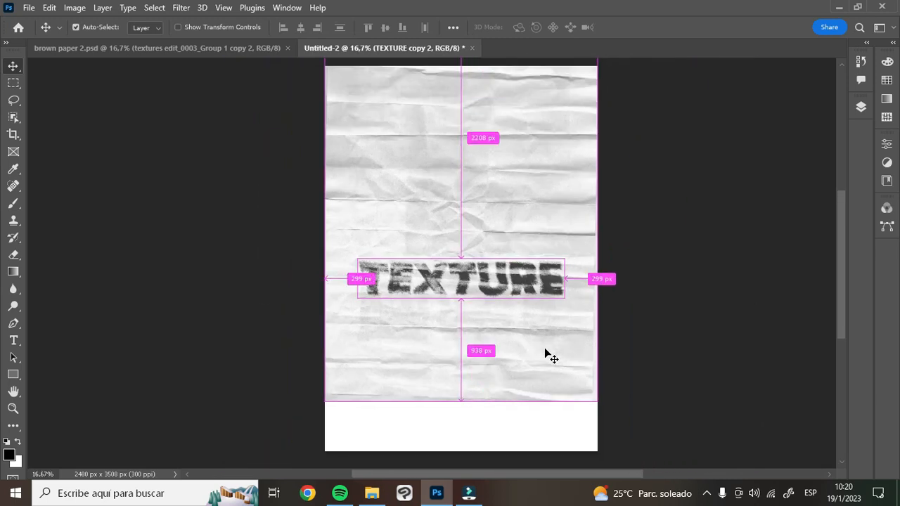
scroll(544, 347, "up", 1)
left_click_drag(521, 330, 522, 230)
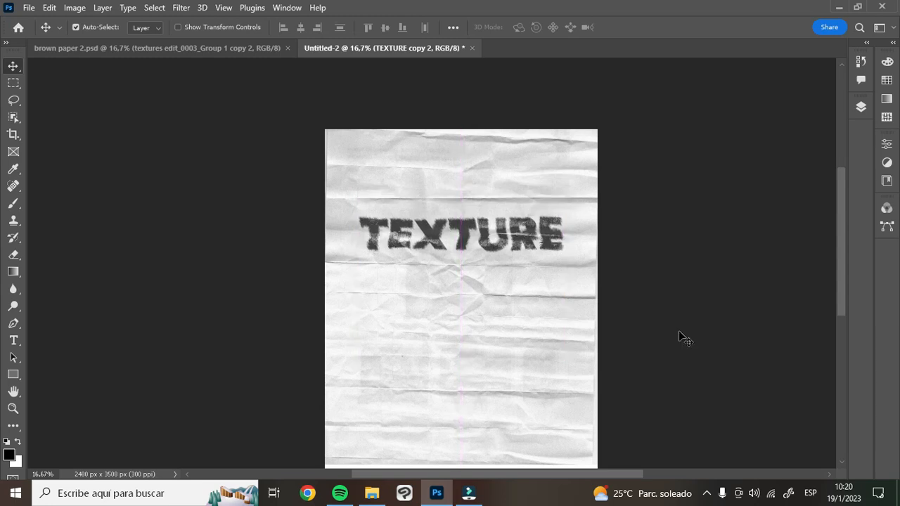
Step: Hide the TEXTURE copy 2 layer, then show and select the TEXTURE copy layer
left_click(860, 108)
left_click(702, 210)
left_click(702, 238)
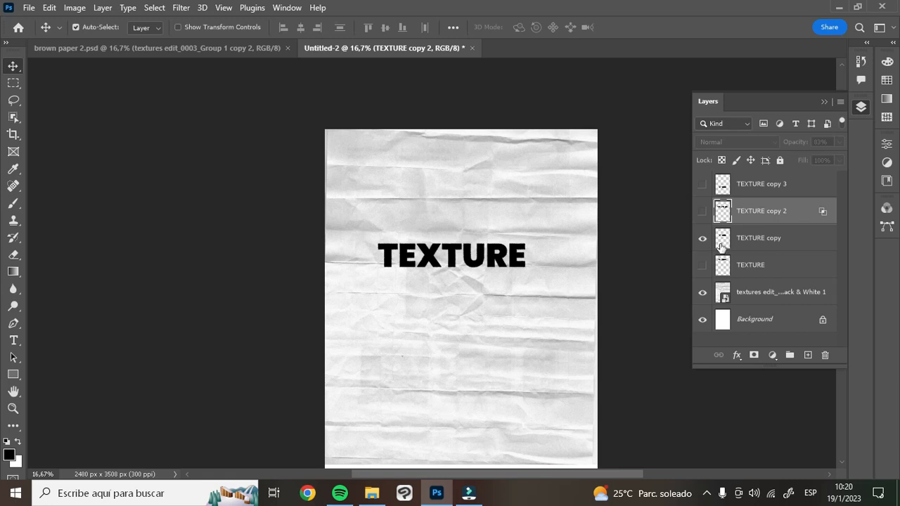
left_click(738, 250)
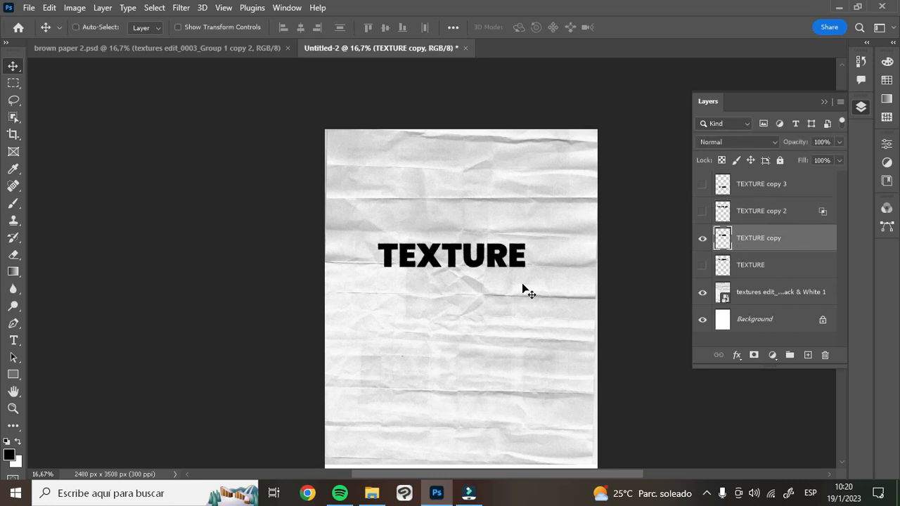
key("ctrl+equal")
key("ctrl+equal")
key("ctrl+equal")
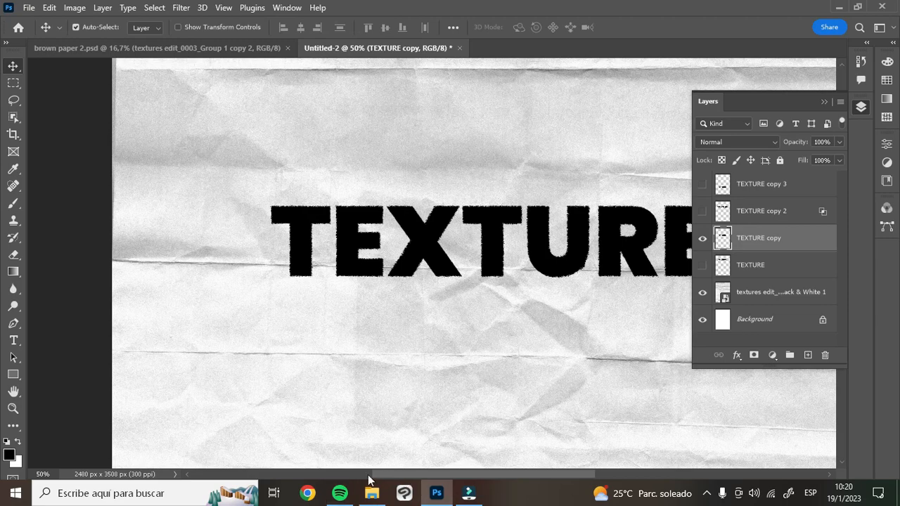
Step: Place the brown paper image beneath TEXTURE copy and split that word's underlying Blend If sliders, with the highlight half at about 140
left_click(372, 496)
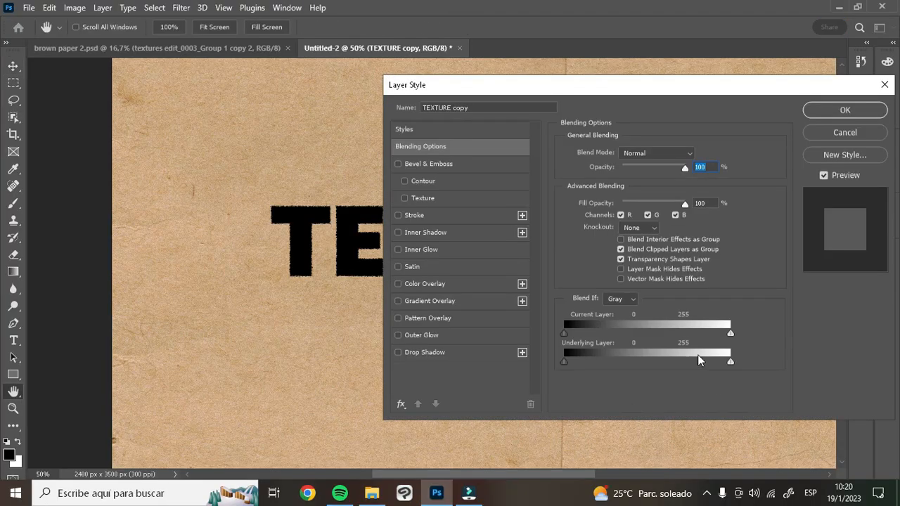
left_click_drag(729, 362, 662, 362)
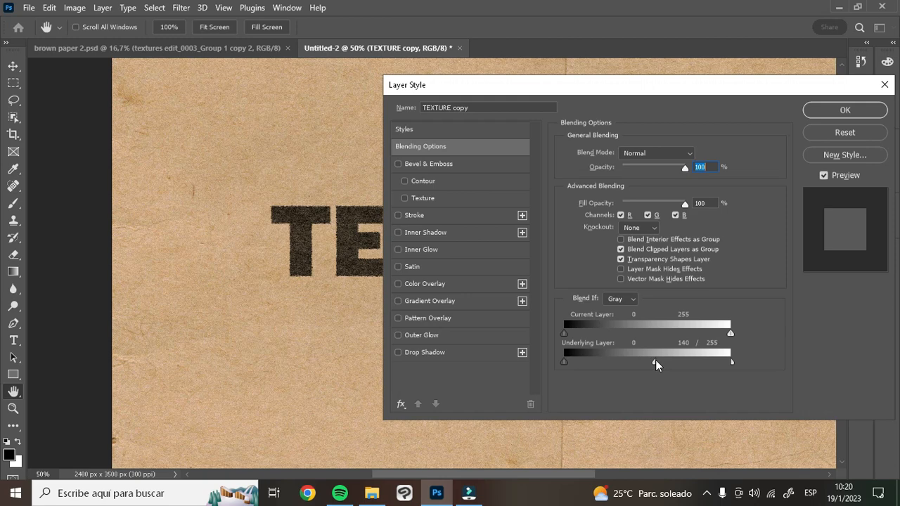
left_click_drag(567, 362, 724, 395)
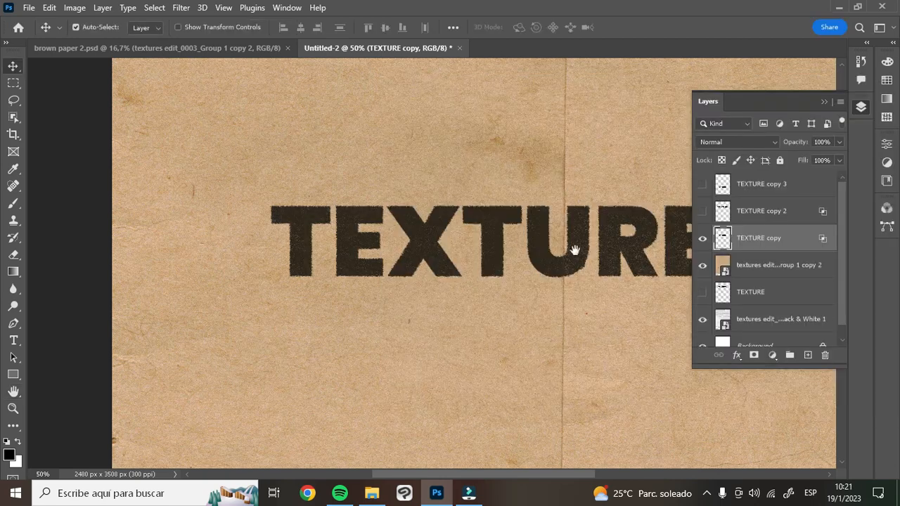
Step: Set the TEXTURE copy layer's blend mode to Soft Light and centre the word horizontally on the brown paper
left_click_drag(574, 250, 460, 253)
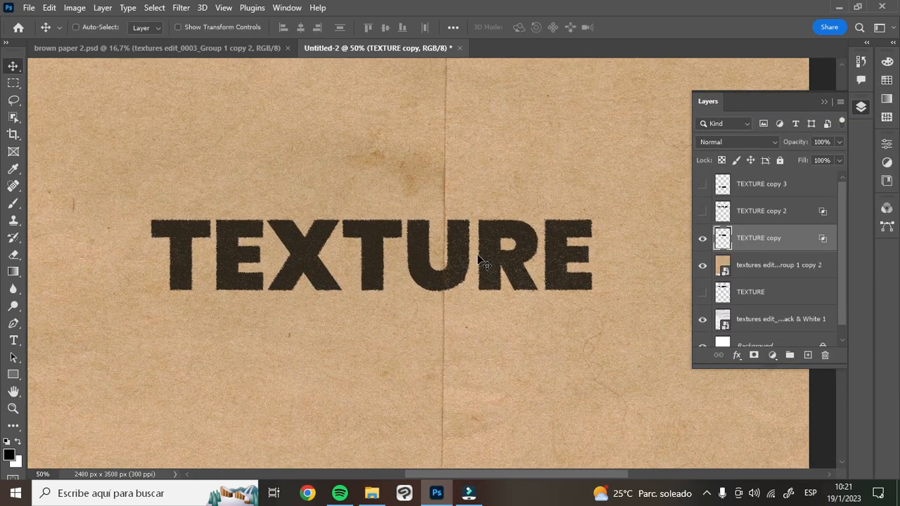
key("ctrl+plus")
key("ctrl+plus")
left_click_drag(316, 284, 498, 287)
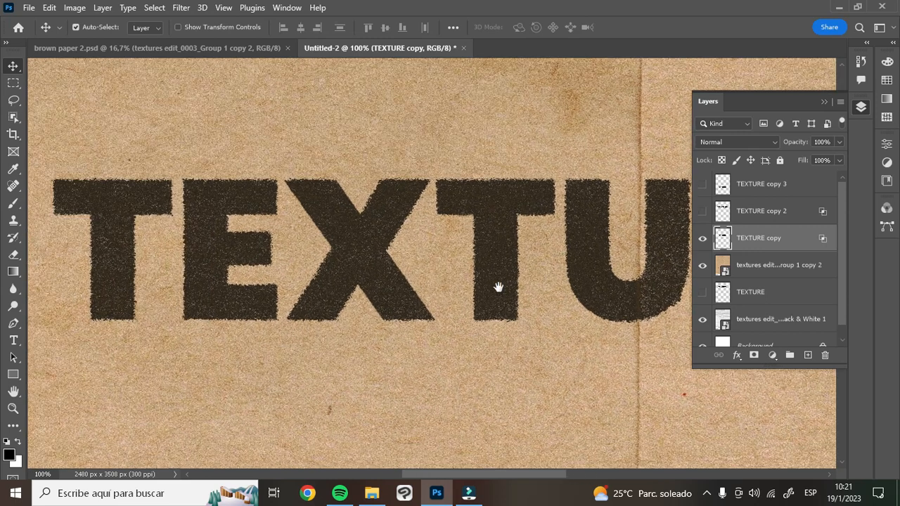
left_click(728, 143)
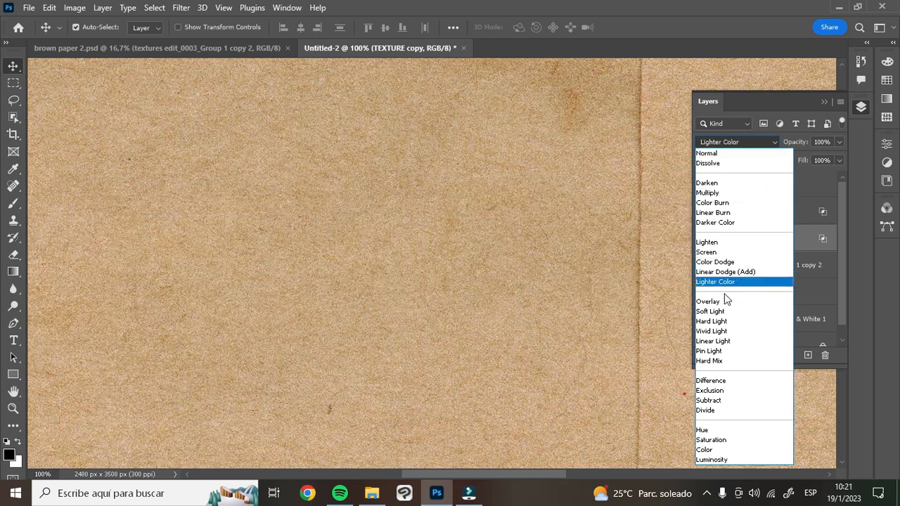
left_click(722, 312)
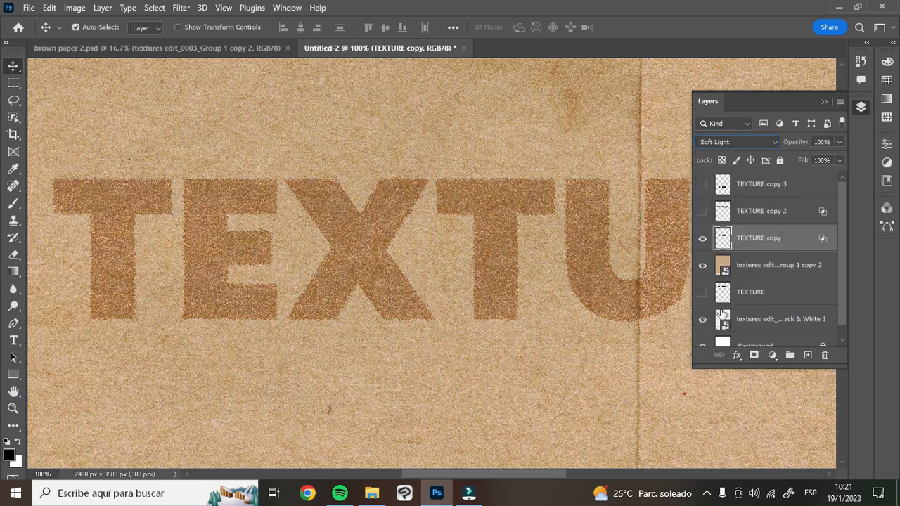
key("ctrl+minus")
key("ctrl+minus")
key("ctrl+minus")
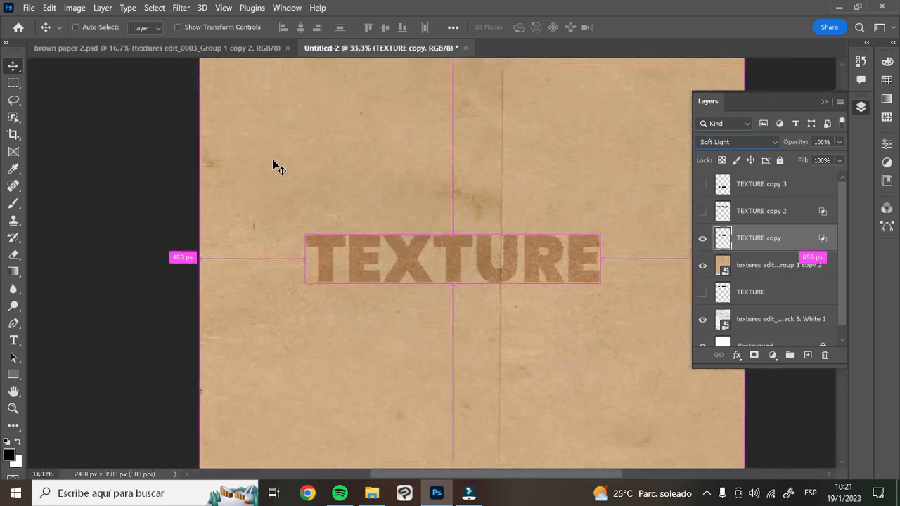
key("ctrl+minus")
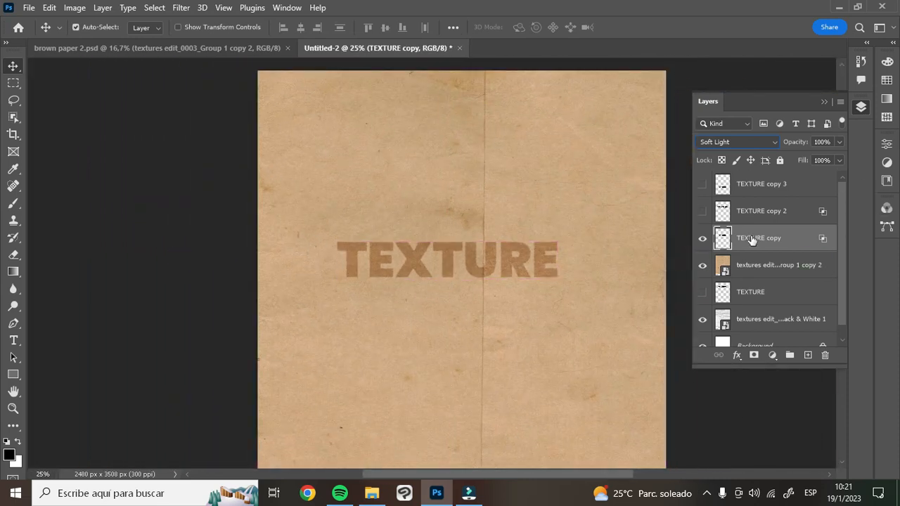
left_click_drag(518, 251, 536, 265)
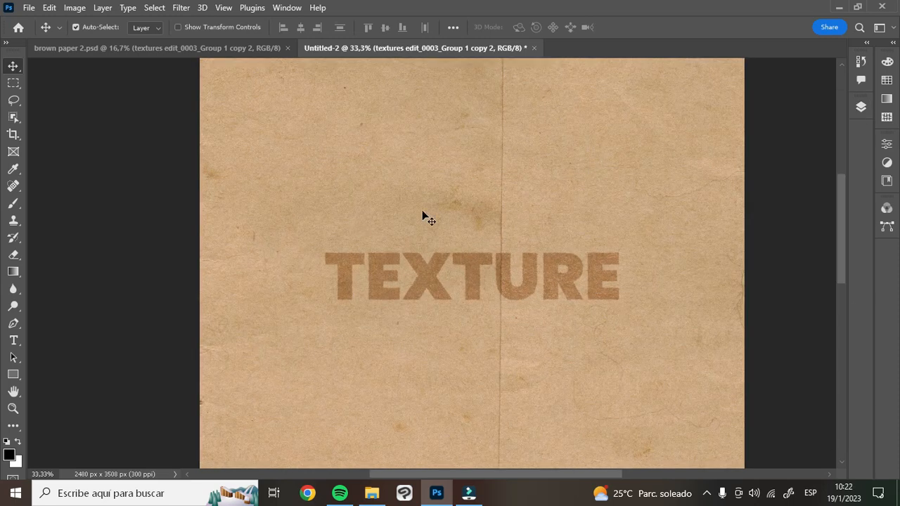